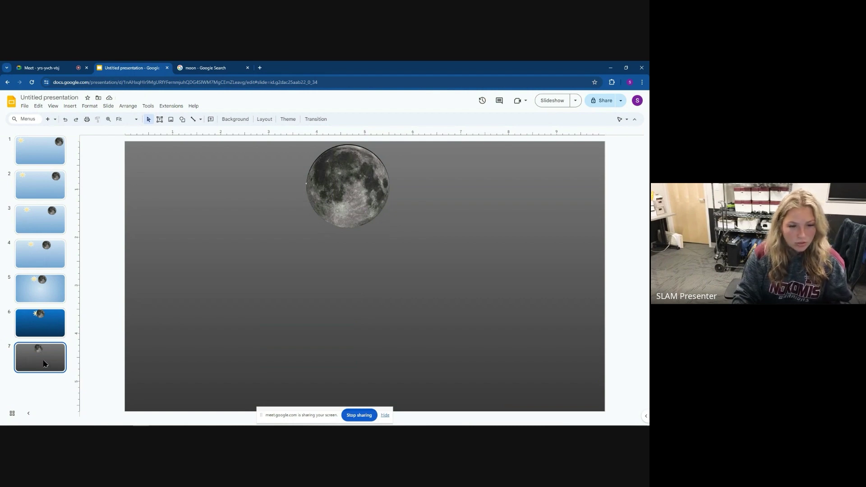
# Step: Duplicate slide 7 and, on the copy, shift the moon left so the sun's rays peek out past its right edge
pyautogui.hotkey('ctrl', 'd')
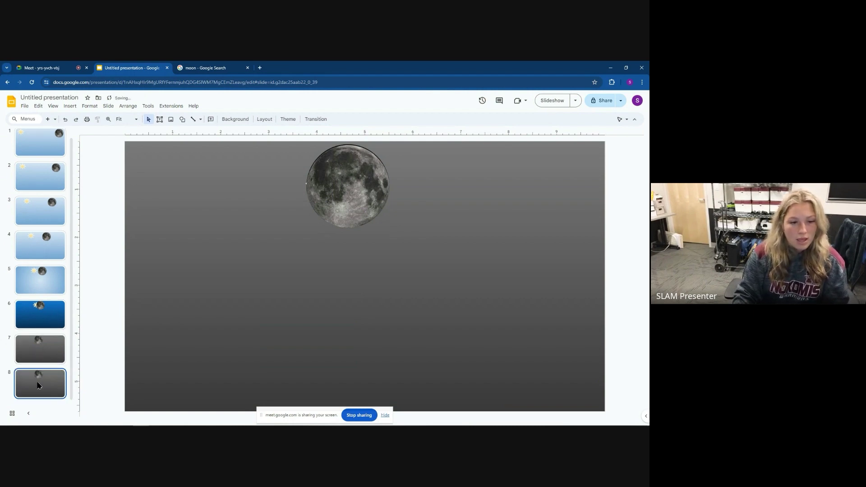
pyautogui.click(343, 180)
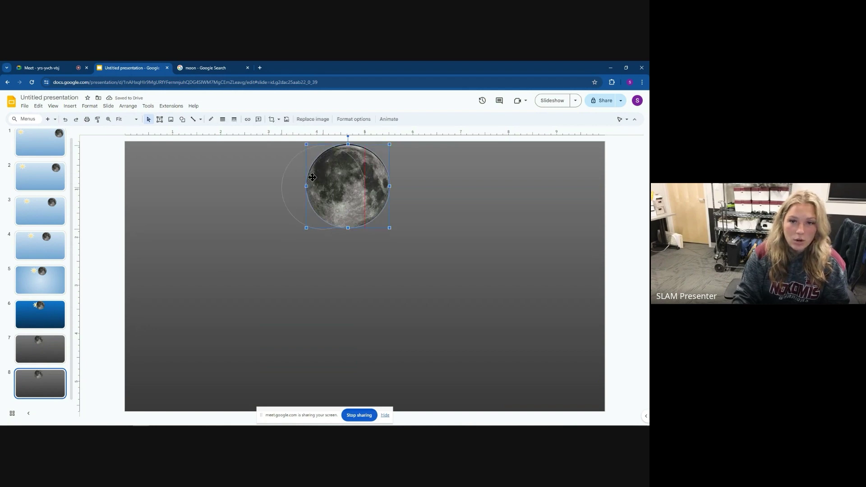
pyautogui.moveTo(388, 185)
pyautogui.mouseDown()
pyautogui.moveTo(368, 185)
pyautogui.moveTo(385, 184)
pyautogui.mouseUp()
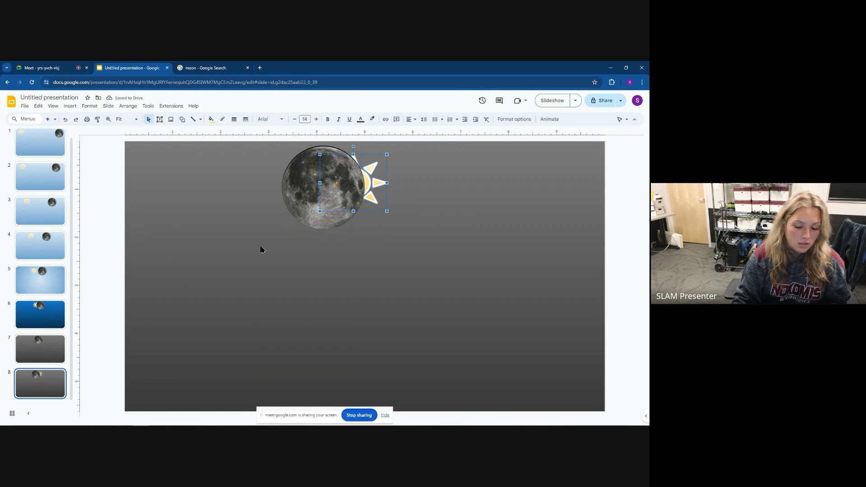
# Step: Duplicate slide 8 and, on the copy, move the moon further left and the sun right so they are fully separated
pyautogui.click(31, 397)
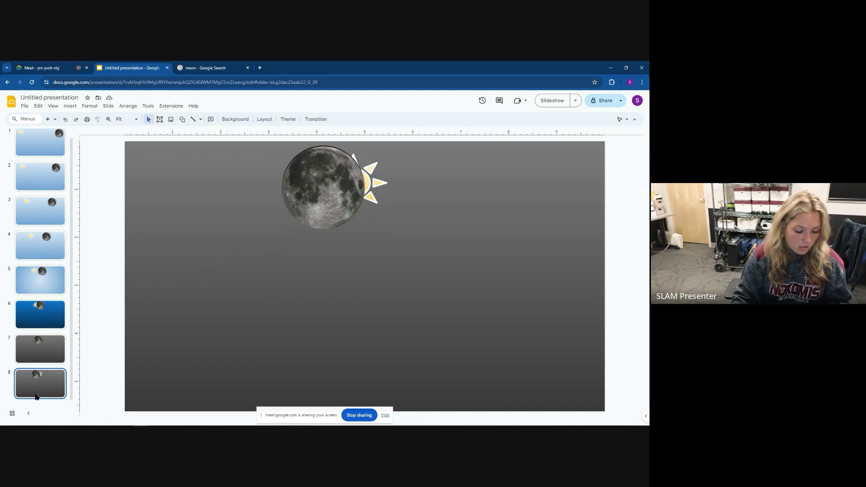
pyautogui.hotkey('ctrl', 'd')
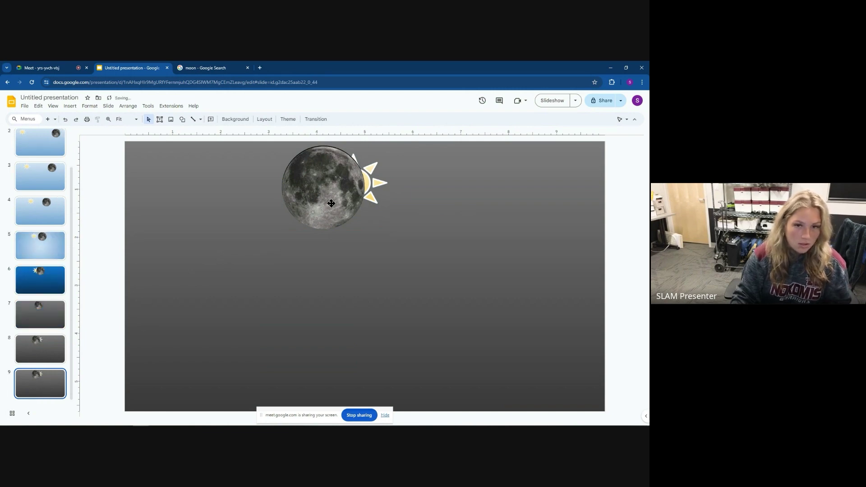
pyautogui.moveTo(330, 202); pyautogui.dragTo(278, 200)
pyautogui.click(378, 196)
pyautogui.moveTo(379, 196); pyautogui.dragTo(427, 192)
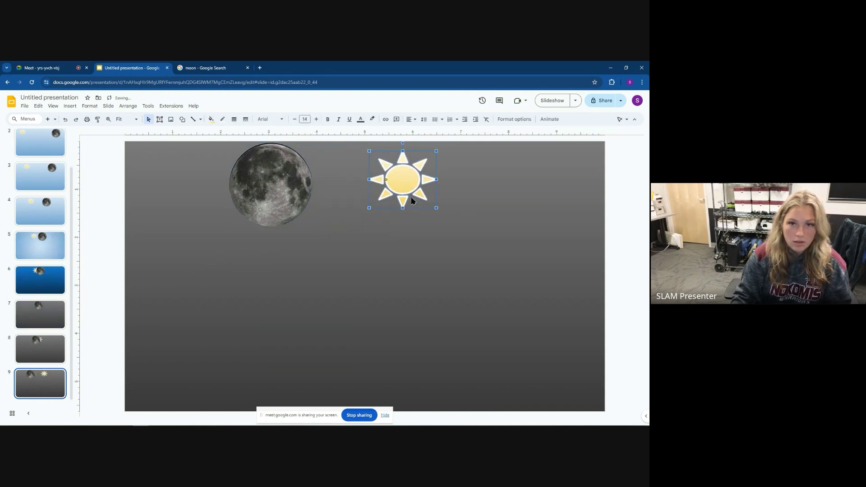
# Step: Change slide 9's background to the light blue radial gradient
pyautogui.click(220, 179)
pyautogui.click(234, 119)
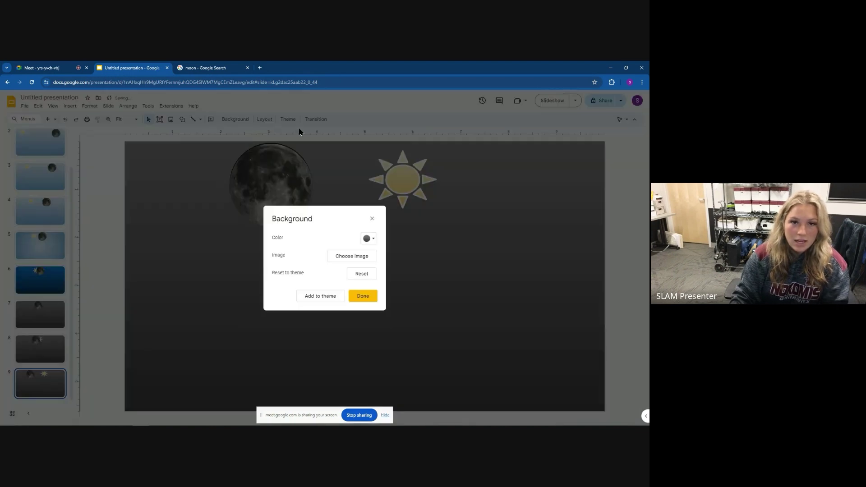
pyautogui.click(368, 239)
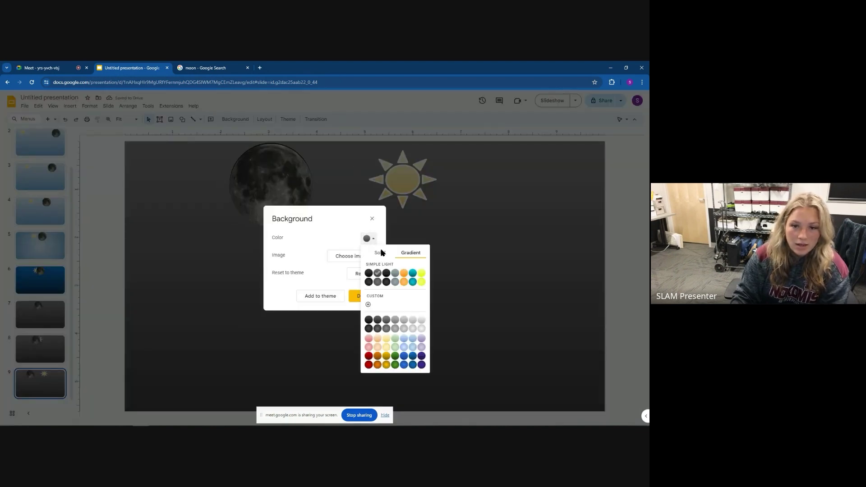
pyautogui.click(410, 347)
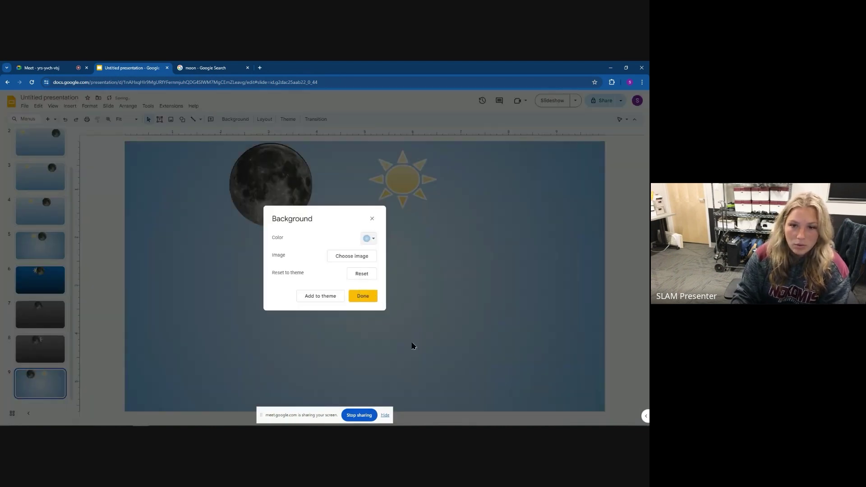
pyautogui.click(362, 296)
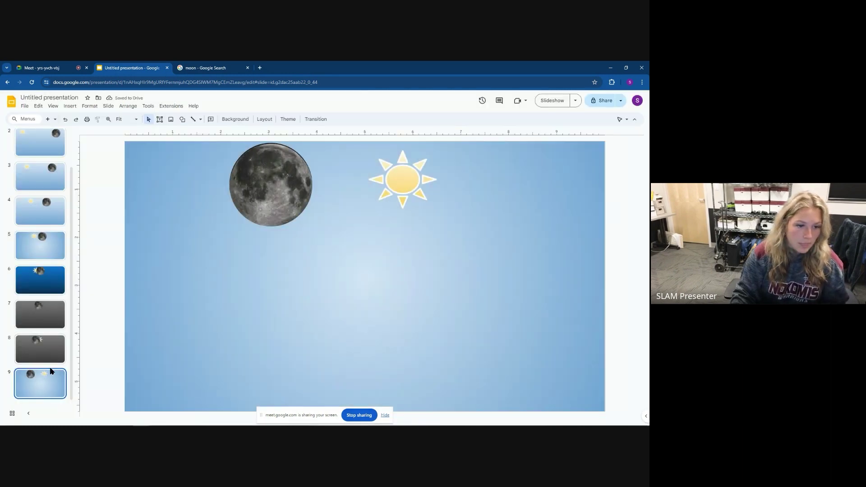
# Step: Paste a copy of slide 8 after slide 9, then spread the moon far left and the sun far right
pyautogui.hotkey('ctrl', 'v')
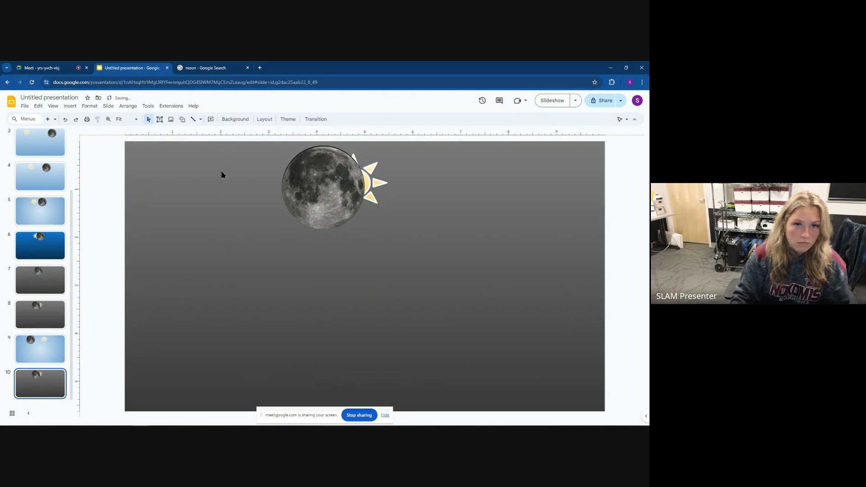
pyautogui.moveTo(298, 185); pyautogui.dragTo(205, 187)
pyautogui.moveTo(348, 189); pyautogui.dragTo(475, 191)
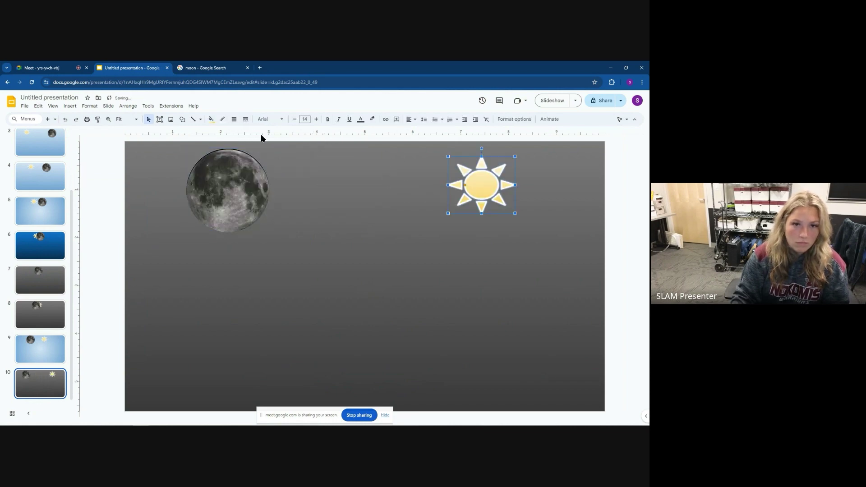
# Step: Change slide 10's background to the light blue linear gradient that darkens downward
pyautogui.click(330, 183)
pyautogui.click(235, 119)
pyautogui.click(367, 238)
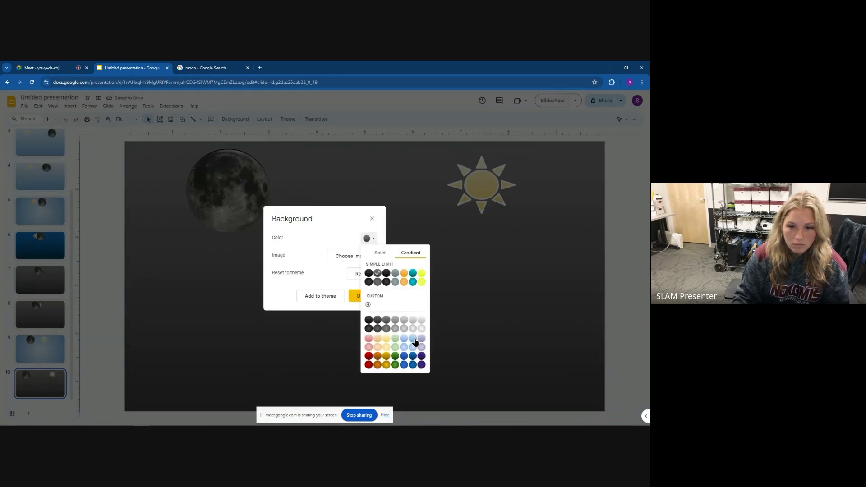
pyautogui.click(414, 340)
pyautogui.click(360, 296)
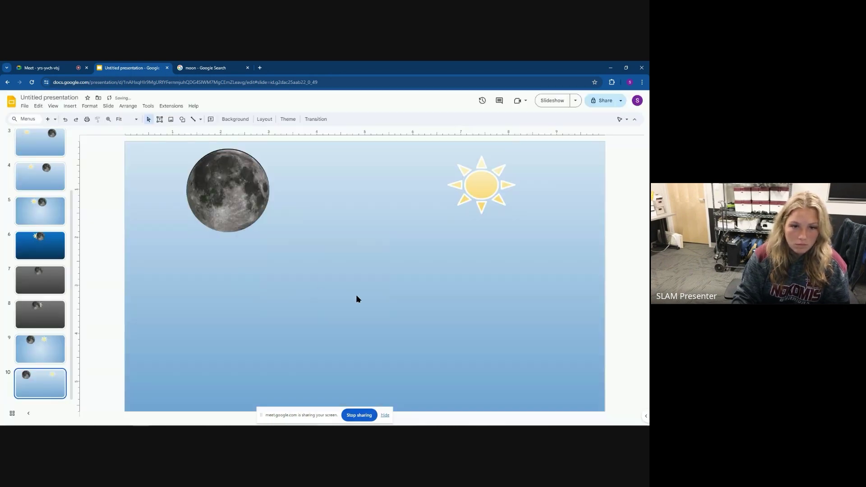
pyautogui.rightClick(77, 313)
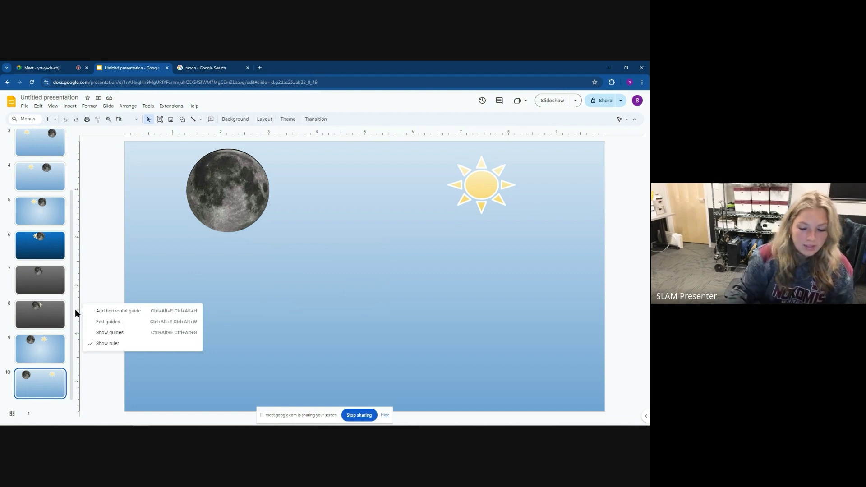
pyautogui.click(294, 340)
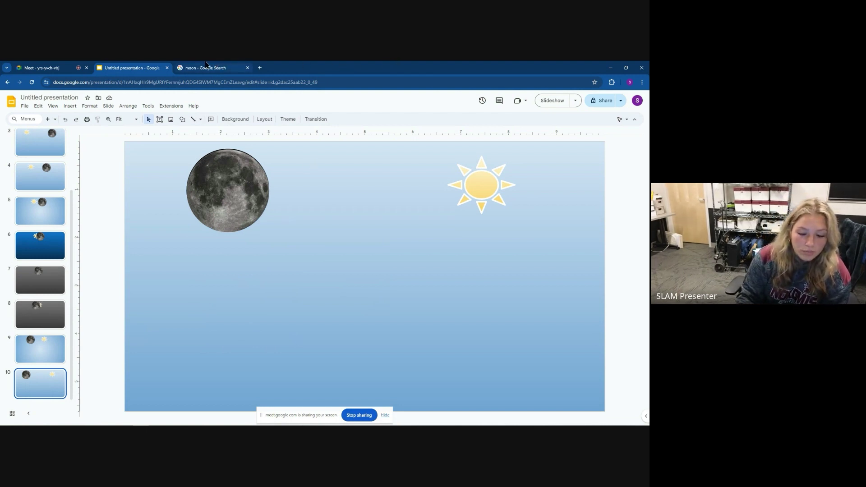
# Step: Search the web for "grass" images from within the presentation and close the results
pyautogui.click(69, 106)
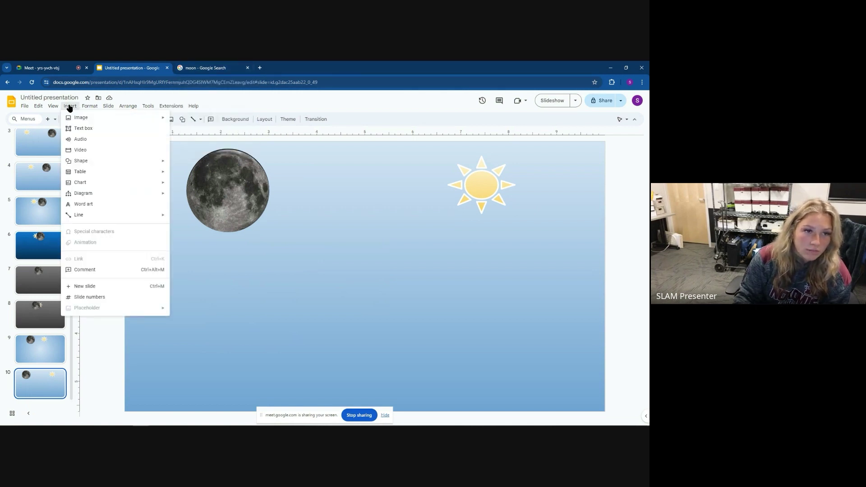
pyautogui.moveTo(76, 119)
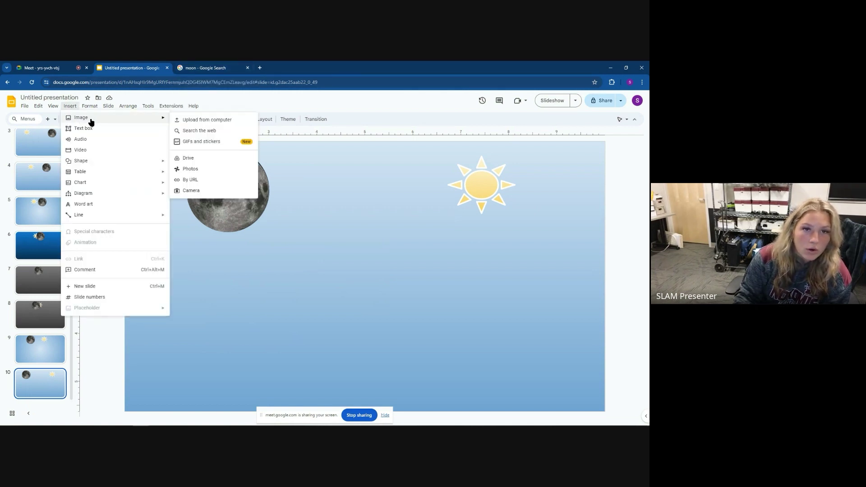
pyautogui.click(197, 130)
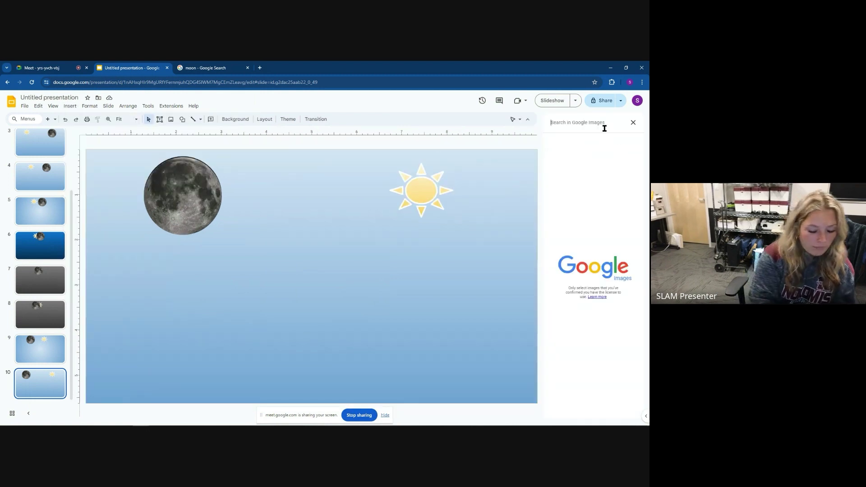
pyautogui.write('grass')
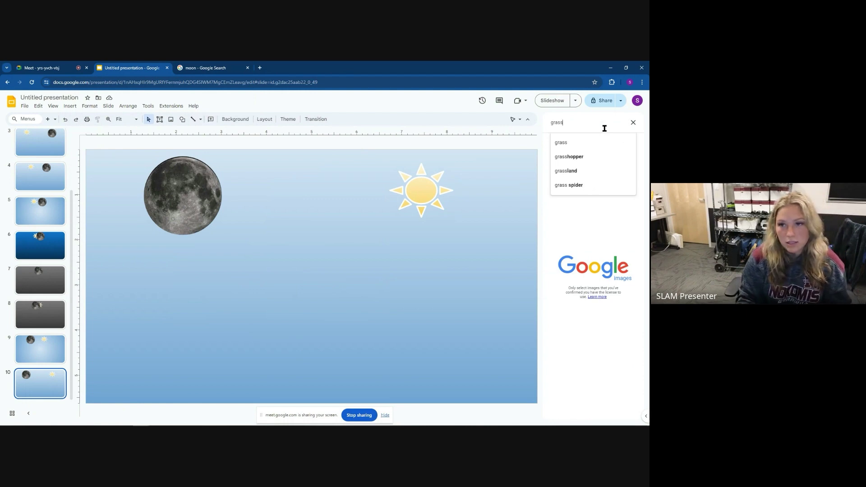
pyautogui.press('Return')
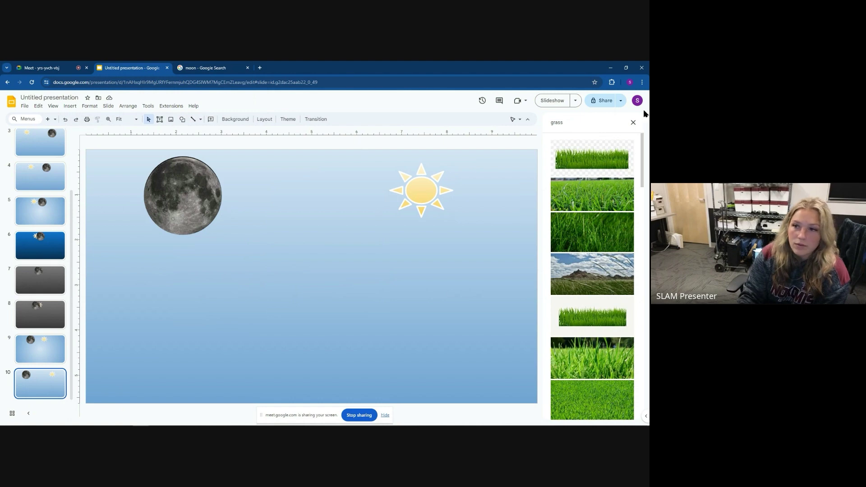
pyautogui.click(633, 122)
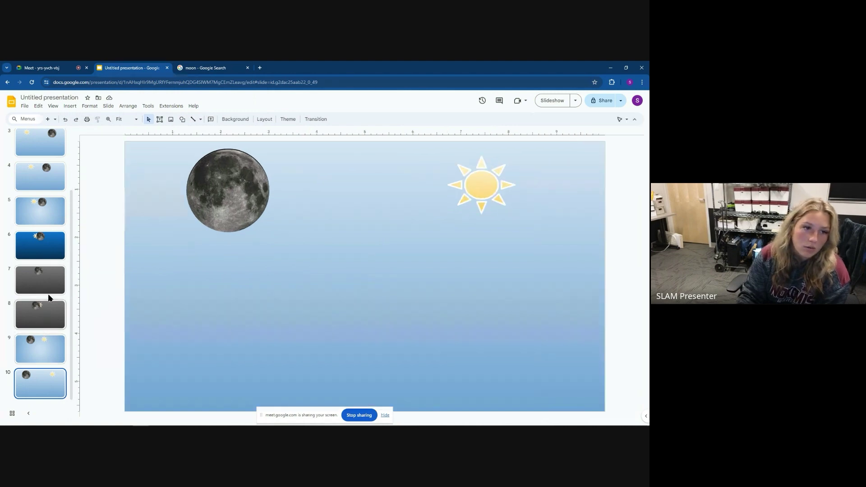
# Step: Insert the photo of a dense green lawn from the grass web image results onto slide 1
pyautogui.moveTo(71, 222); pyautogui.dragTo(63, 127)
pyautogui.click(50, 161)
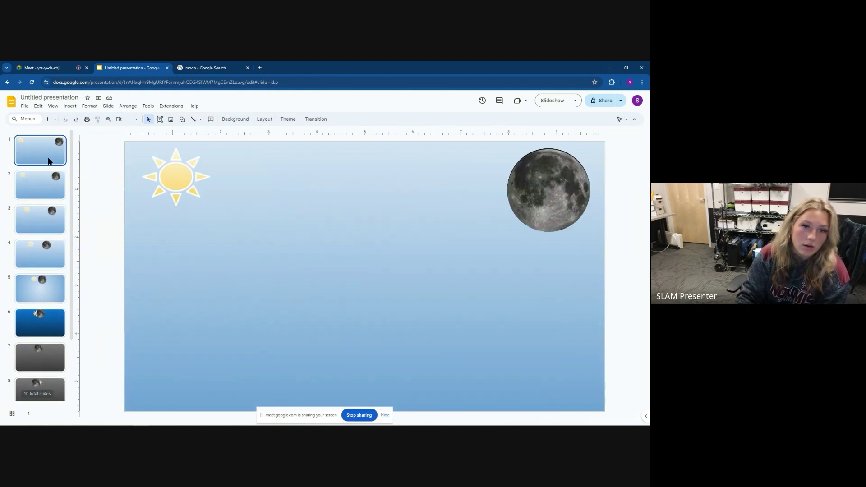
pyautogui.click(70, 106)
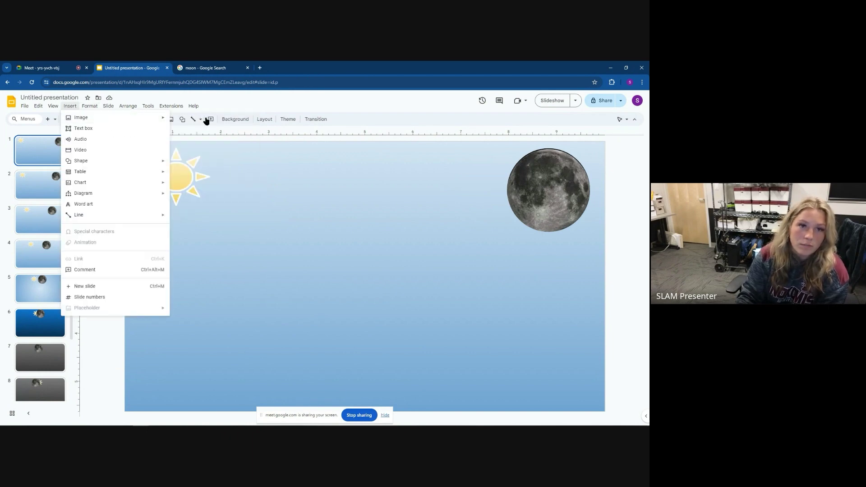
pyautogui.moveTo(143, 110)
pyautogui.moveTo(66, 107)
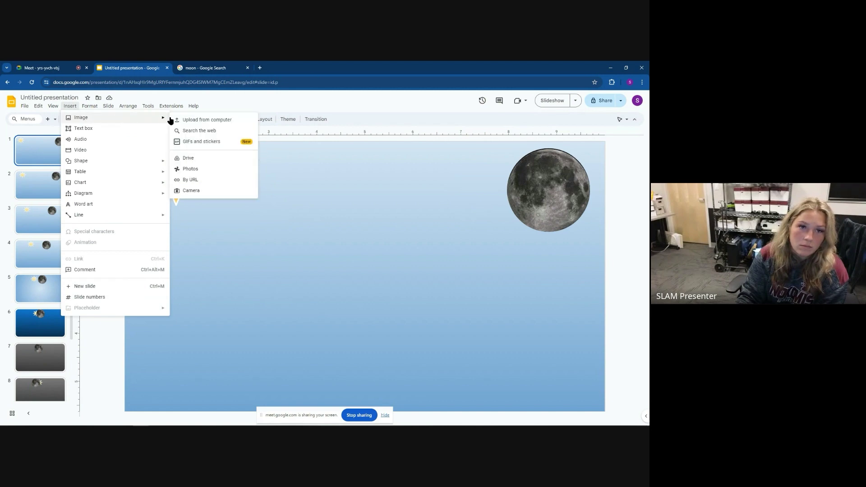
pyautogui.click(198, 130)
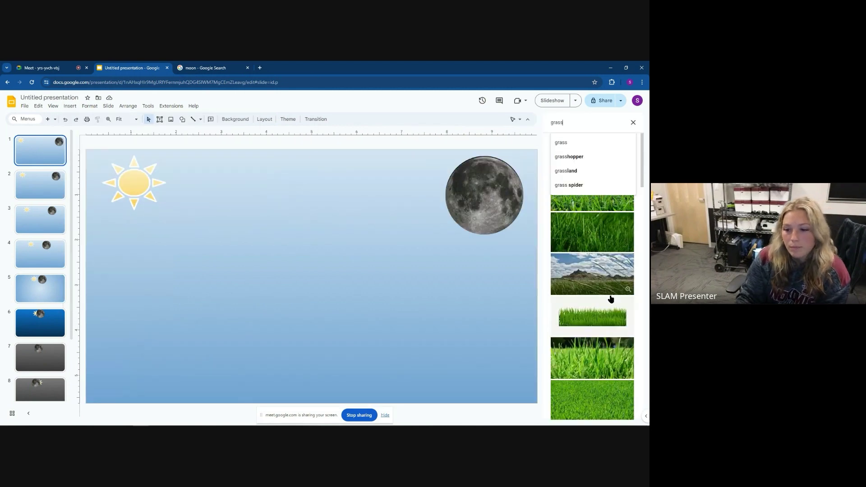
pyautogui.click(605, 402)
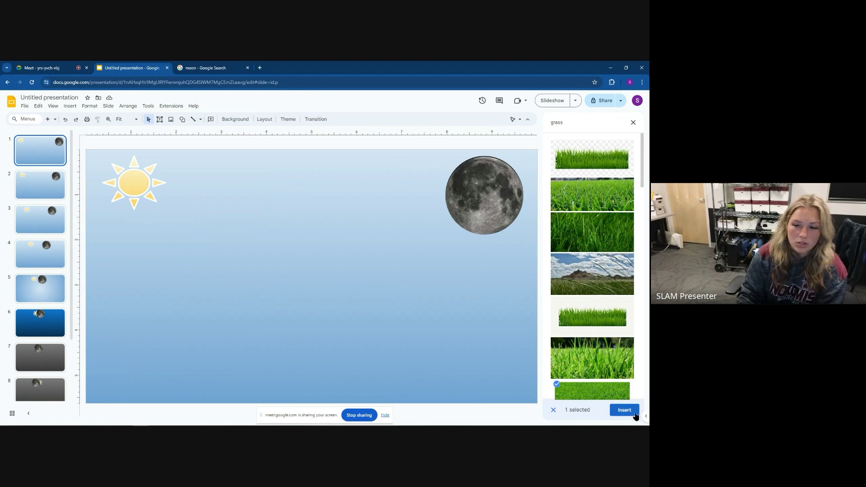
pyautogui.click(622, 410)
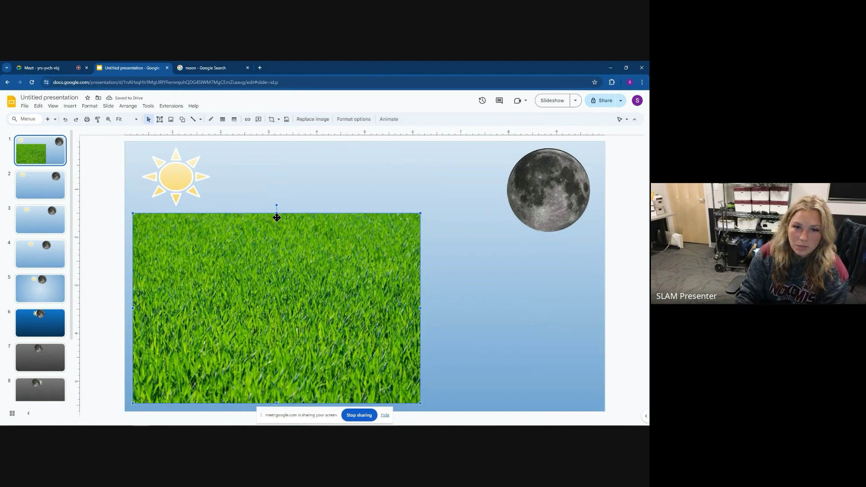
# Step: Flatten the grass image into a low strip and stretch it across the full width of slide 1's bottom edge
pyautogui.moveTo(277, 215); pyautogui.dragTo(273, 364)
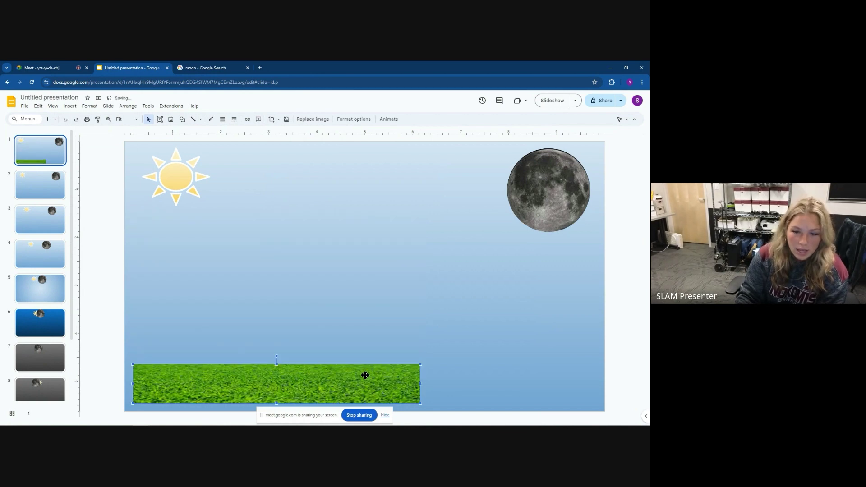
pyautogui.moveTo(357, 382); pyautogui.dragTo(358, 386)
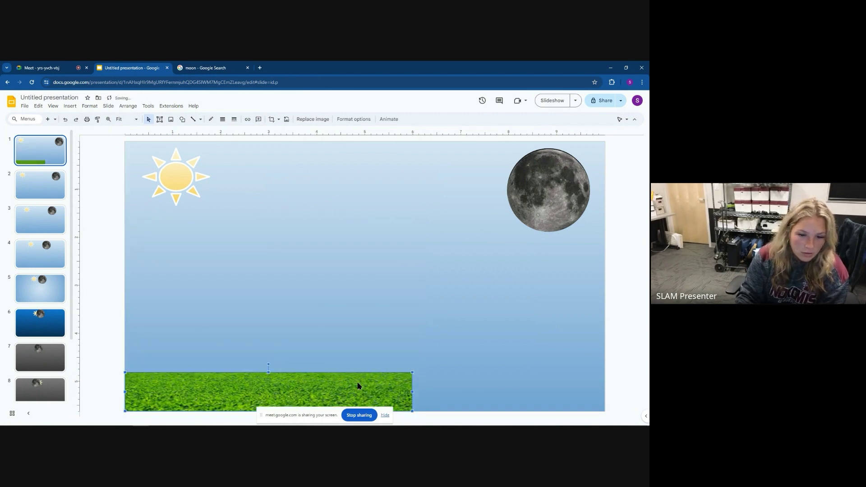
pyautogui.moveTo(411, 391); pyautogui.dragTo(605, 395)
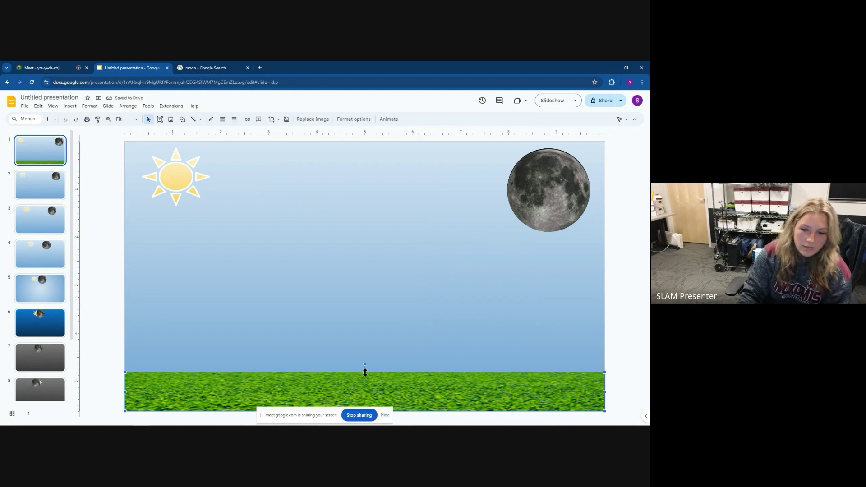
pyautogui.moveTo(366, 373); pyautogui.dragTo(365, 367)
pyautogui.click(412, 338)
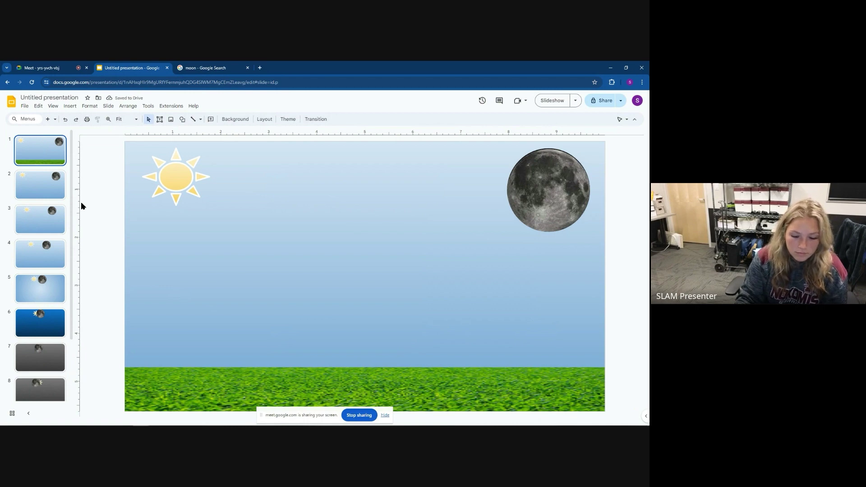
# Step: Search Google Images for "tree" in a new browser tab and filter the results to transparent images
pyautogui.click(247, 67)
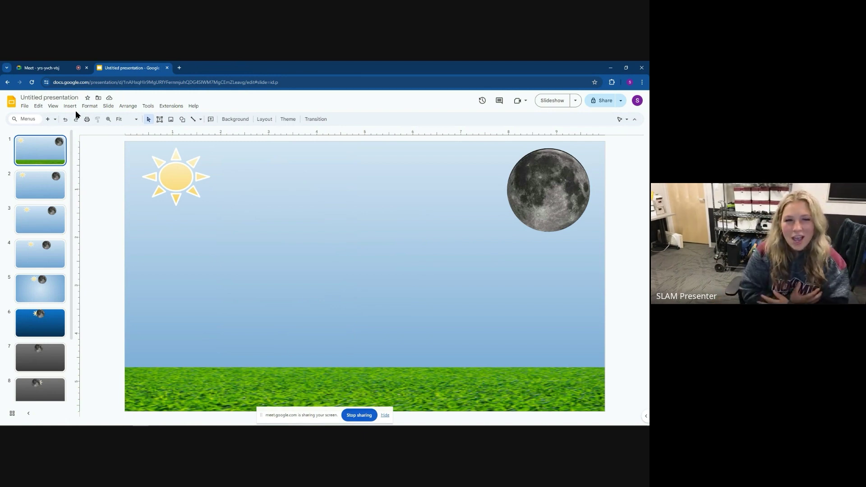
pyautogui.click(179, 68)
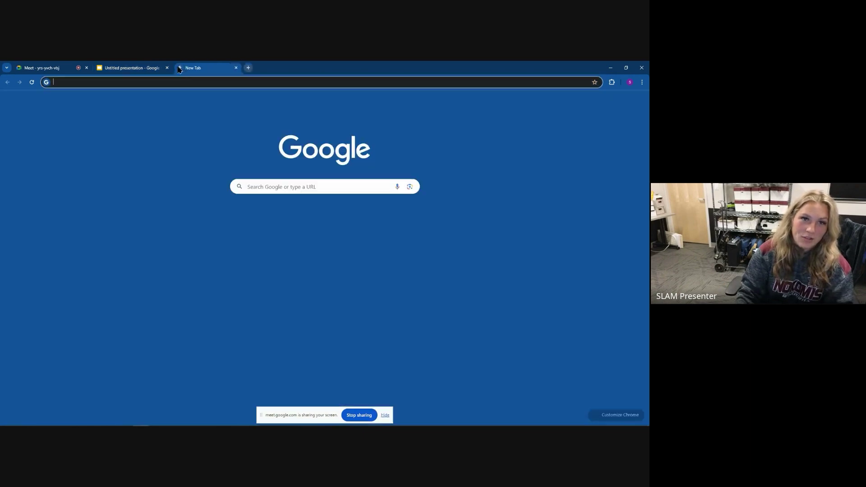
pyautogui.write('tree')
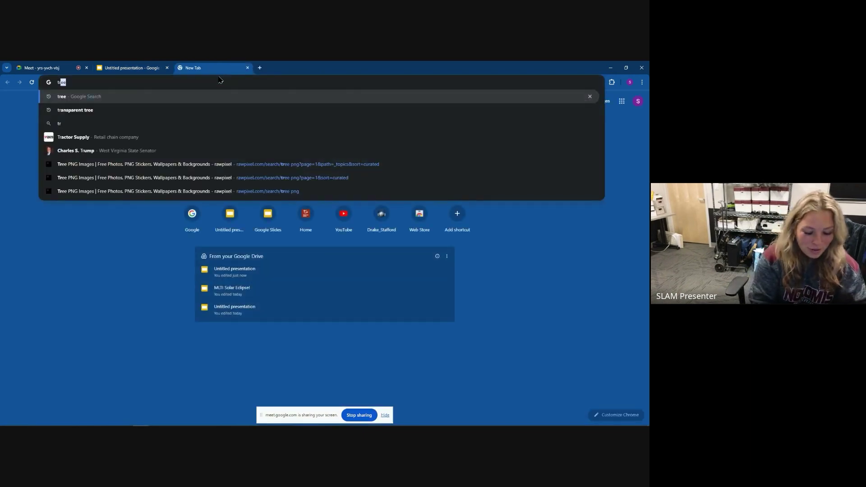
pyautogui.press('Return')
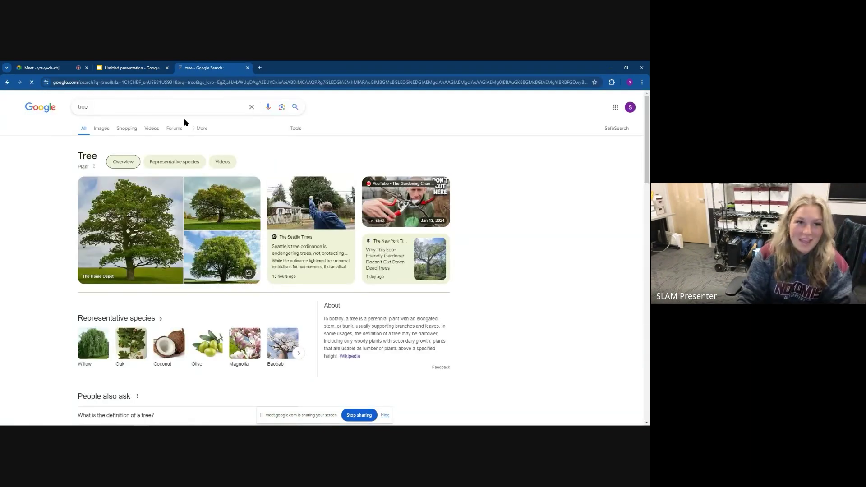
pyautogui.click(97, 130)
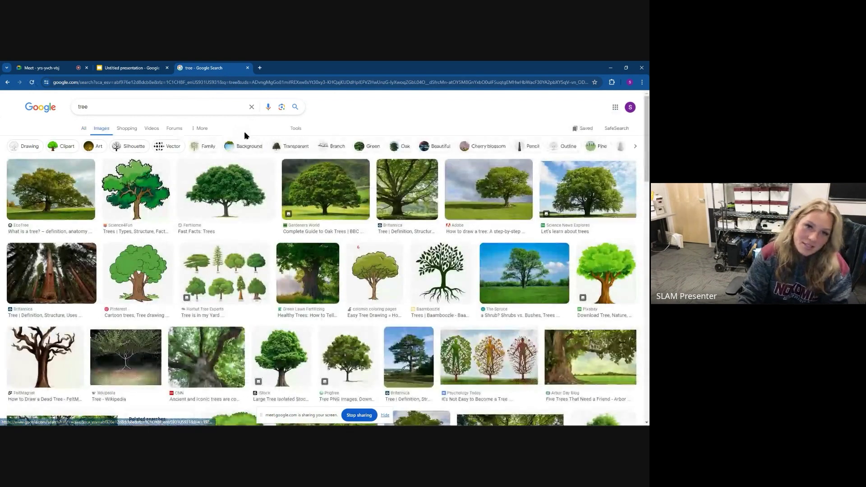
pyautogui.click(296, 130)
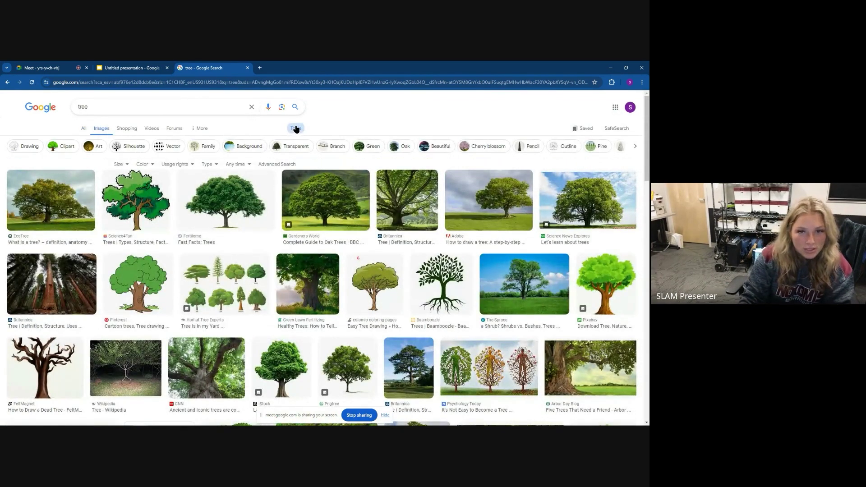
pyautogui.click(151, 164)
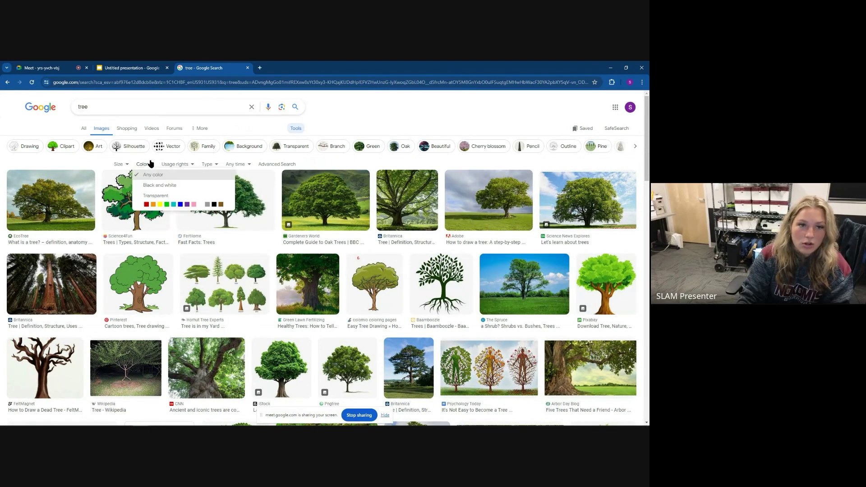
pyautogui.click(158, 195)
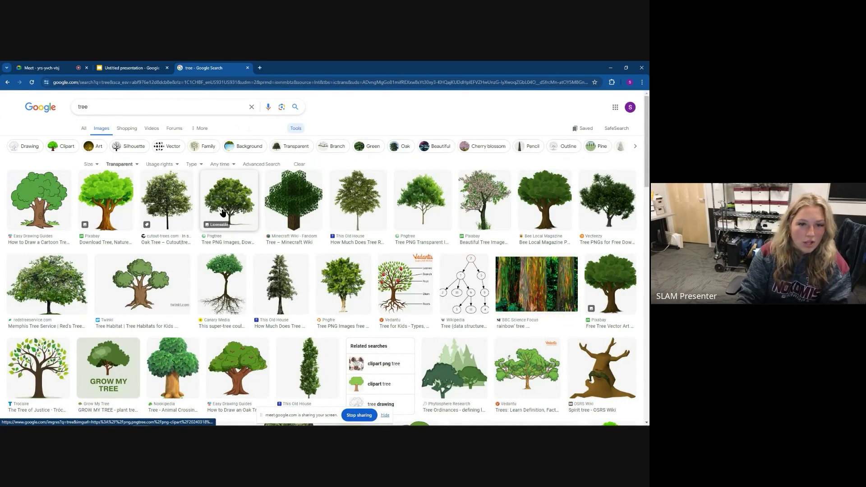
# Step: Copy the image address of the Oak Tree picture from cutout-trees.com
pyautogui.click(174, 200)
pyautogui.rightClick(494, 282)
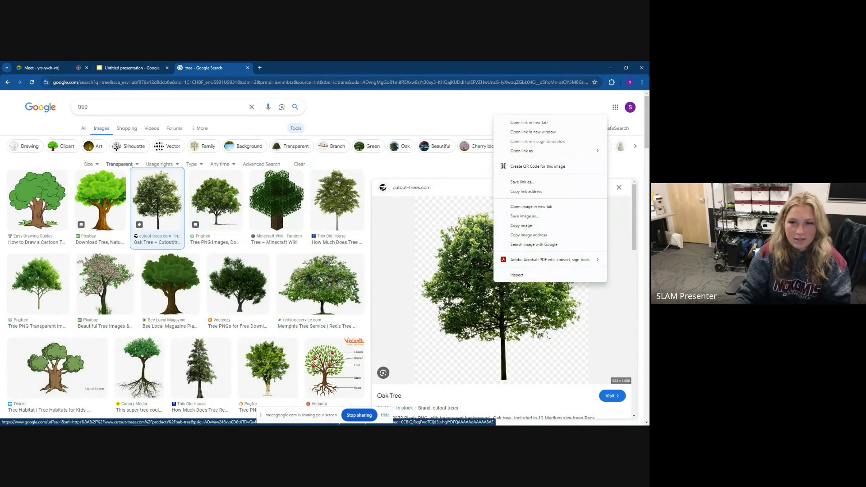
pyautogui.click(558, 238)
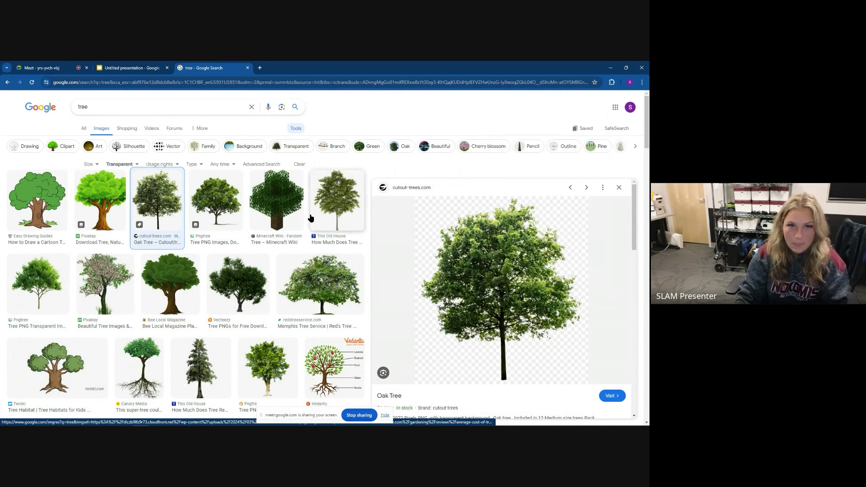
# Step: Switch back to the presentation and insert the oak tree on slide 1 by its copied image URL
pyautogui.click(141, 66)
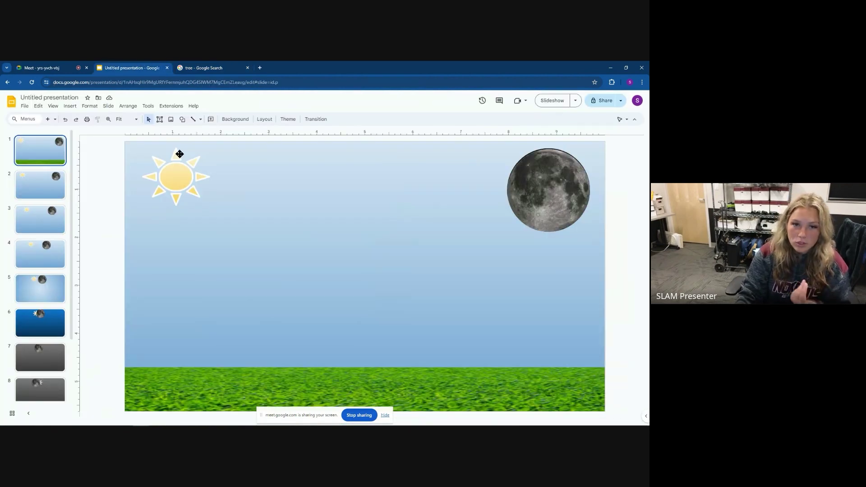
pyautogui.click(70, 108)
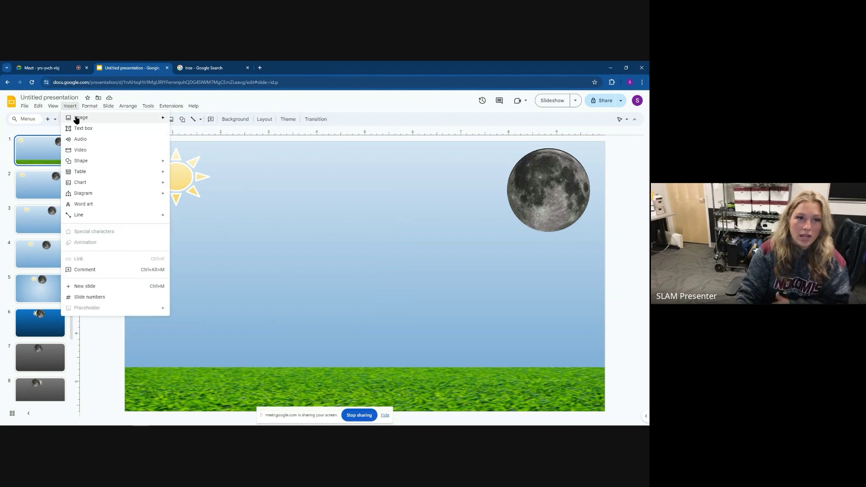
pyautogui.moveTo(73, 118)
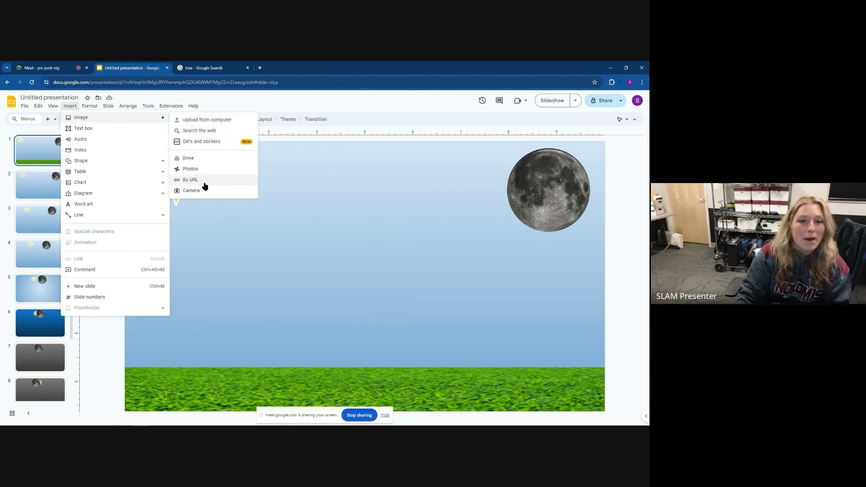
pyautogui.click(190, 179)
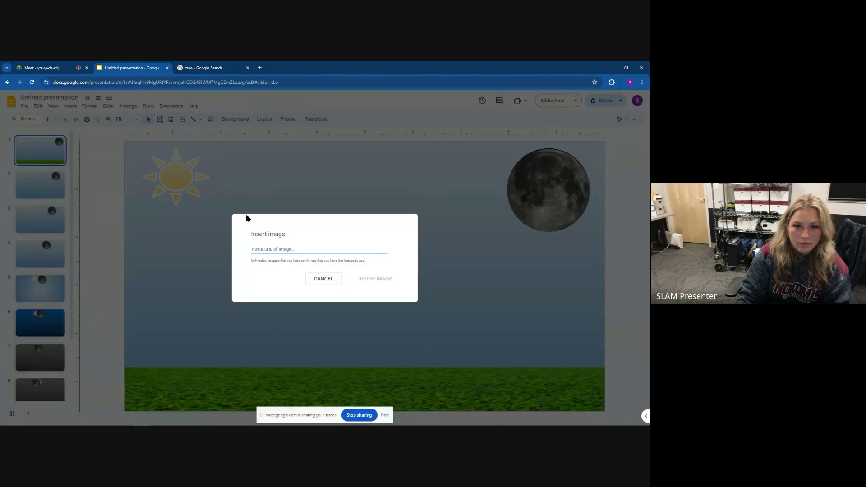
pyautogui.rightClick(282, 249)
pyautogui.click(315, 314)
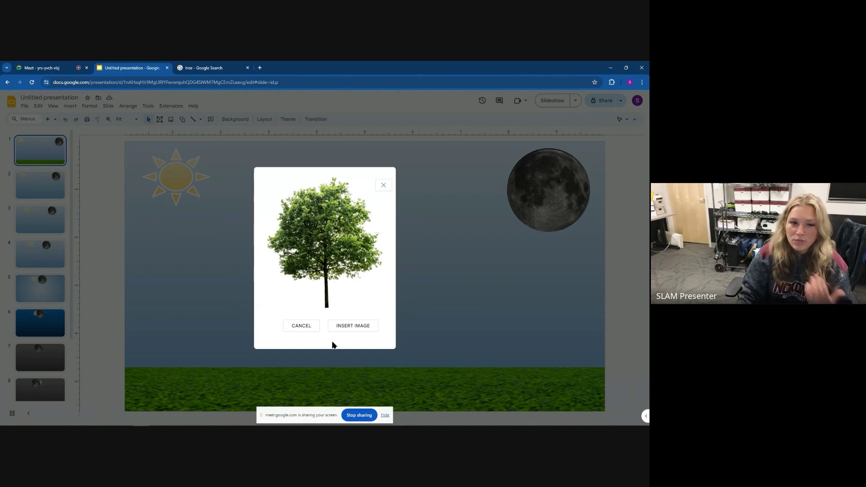
pyautogui.click(347, 326)
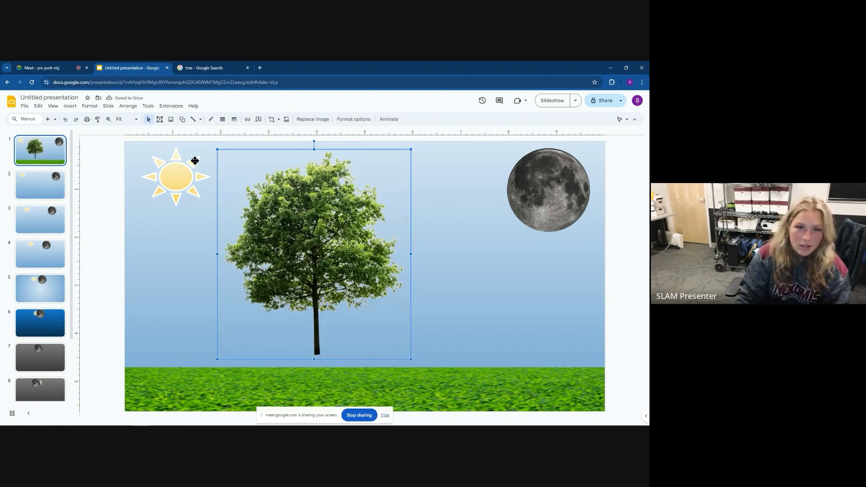
# Step: Shrink the tree proportionally and stand it on the grass below the moon, with its trunk base inside the grass strip
pyautogui.moveTo(217, 148); pyautogui.dragTo(297, 236)
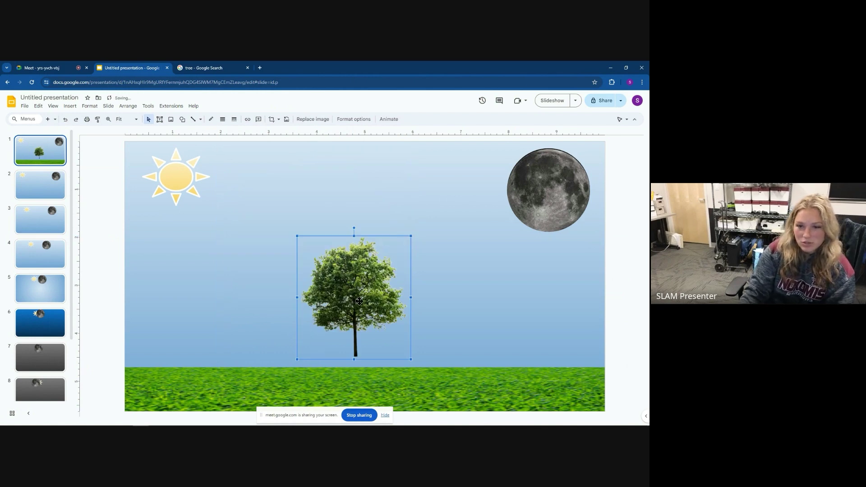
pyautogui.moveTo(359, 301); pyautogui.dragTo(533, 344)
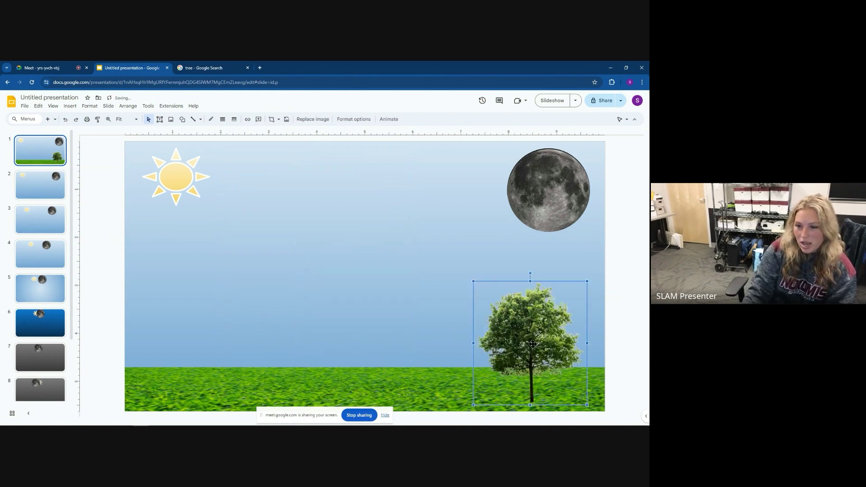
pyautogui.click(200, 289)
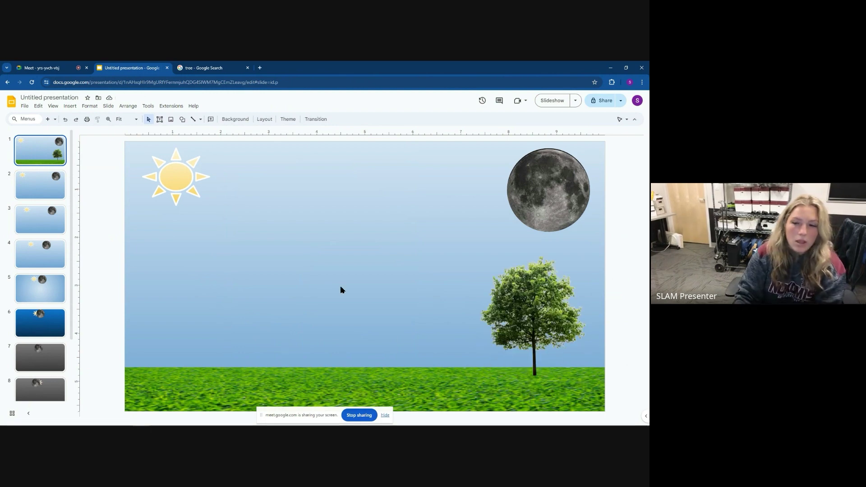
pyautogui.moveTo(547, 337); pyautogui.dragTo(544, 353)
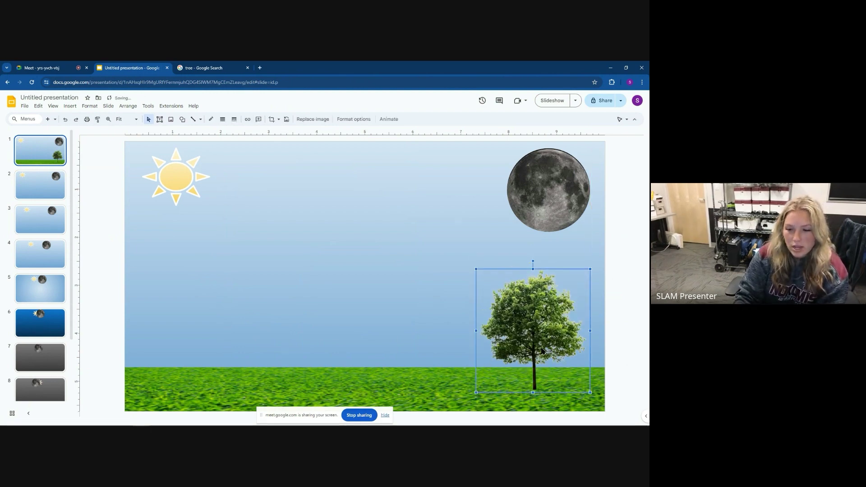
pyautogui.click(140, 320)
# Step: Copy the grass strip and the tree together from slide 1 and open the theme builder
pyautogui.moveTo(124, 317); pyautogui.dragTo(433, 322)
pyautogui.moveTo(183, 275); pyautogui.dragTo(603, 402)
pyautogui.moveTo(601, 407); pyautogui.dragTo(596, 406)
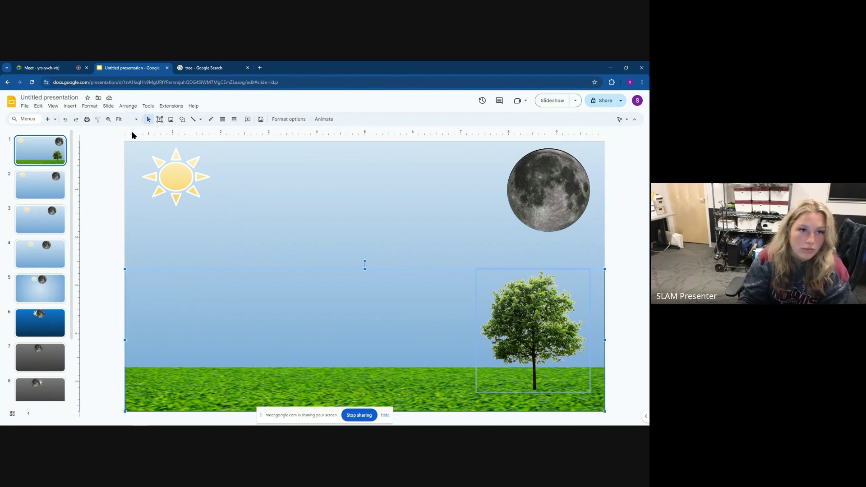
pyautogui.click(53, 106)
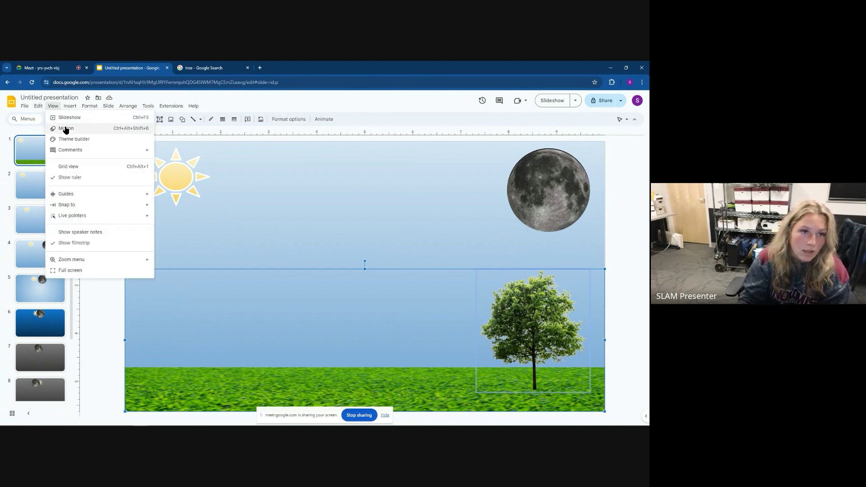
pyautogui.click(71, 139)
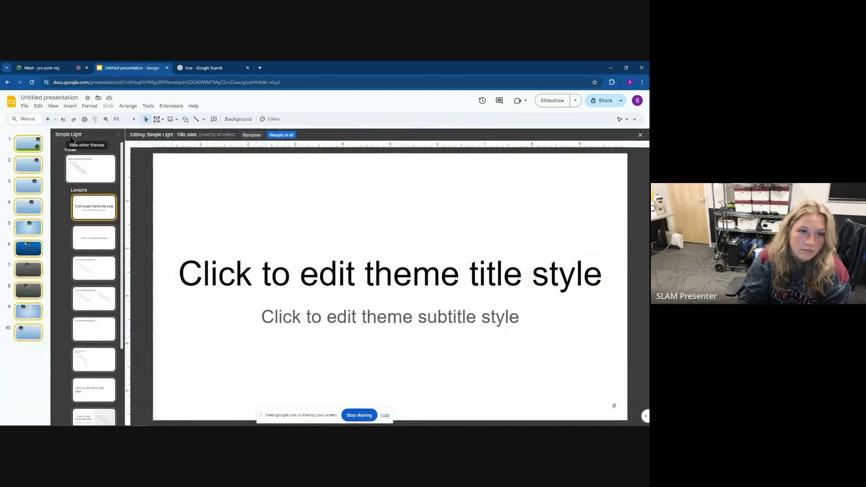
pyautogui.click(92, 165)
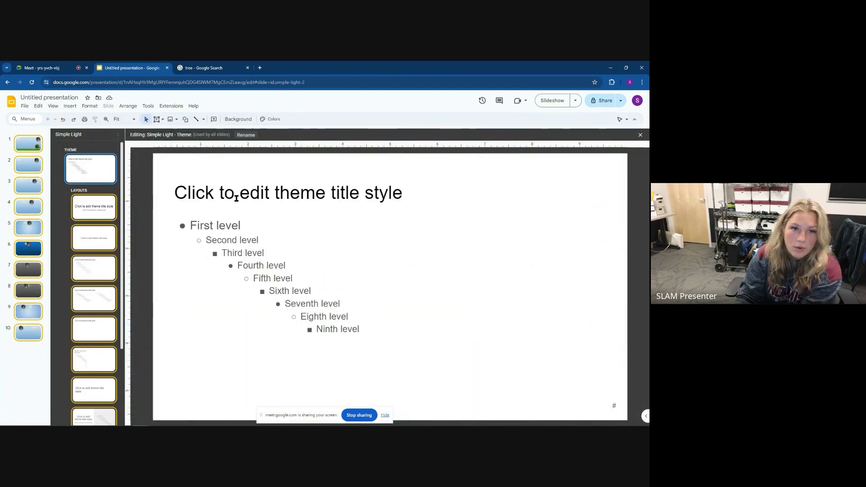
pyautogui.tripleClick(375, 195)
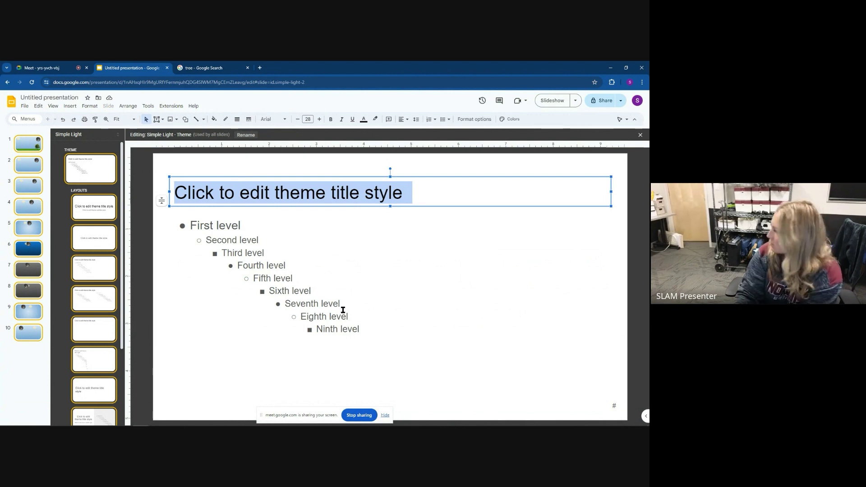
pyautogui.tripleClick(326, 329)
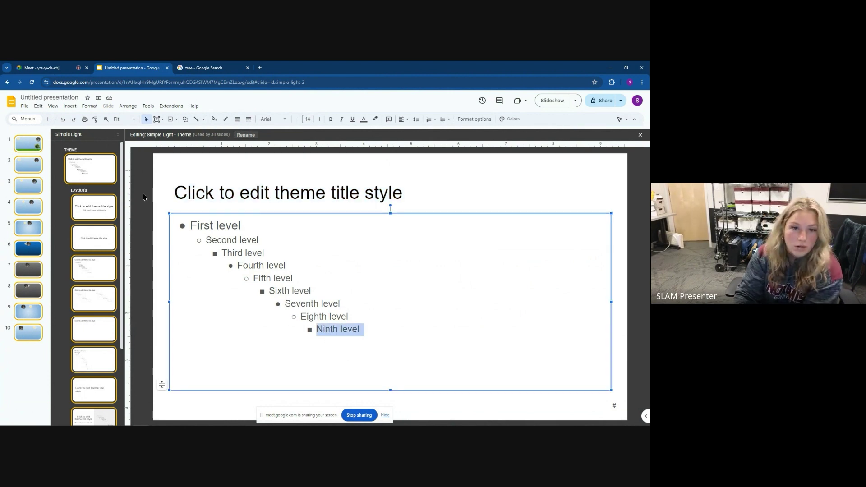
pyautogui.tripleClick(173, 190)
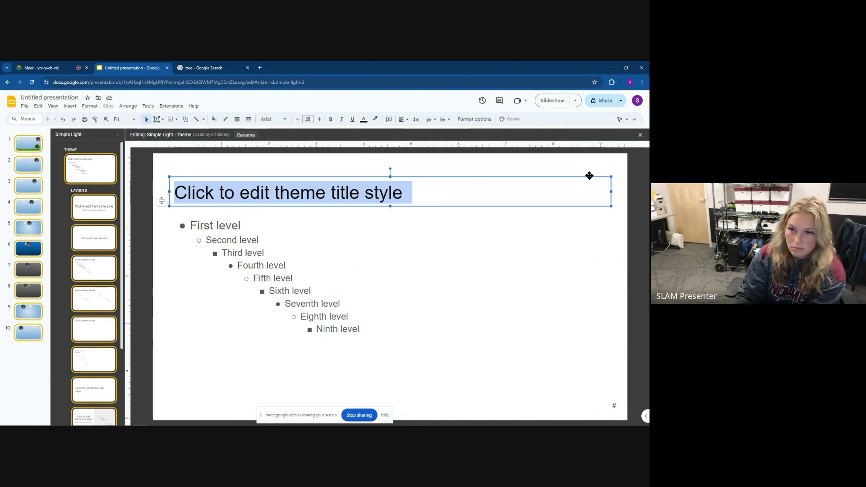
pyautogui.click(575, 177)
# Step: Delete the title and subtitle placeholders from the Title slide layout
pyautogui.click(90, 201)
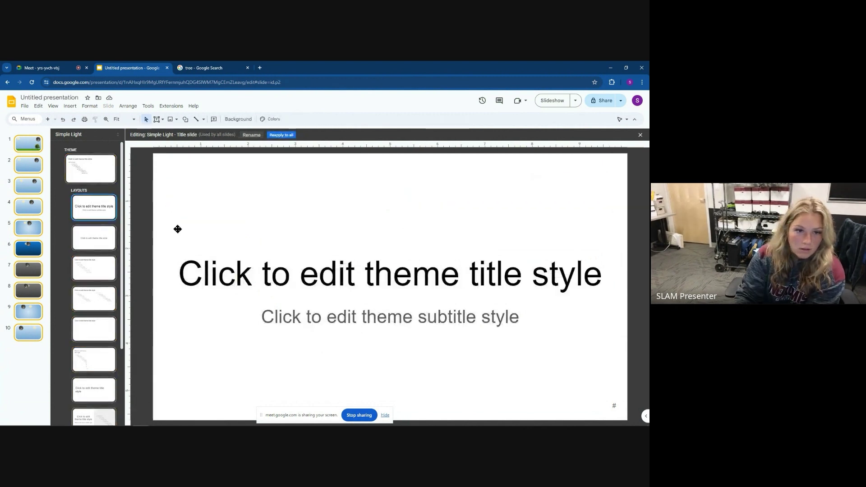
pyautogui.moveTo(178, 229); pyautogui.dragTo(355, 259)
pyautogui.moveTo(271, 196); pyautogui.dragTo(559, 366)
pyautogui.press('Delete')
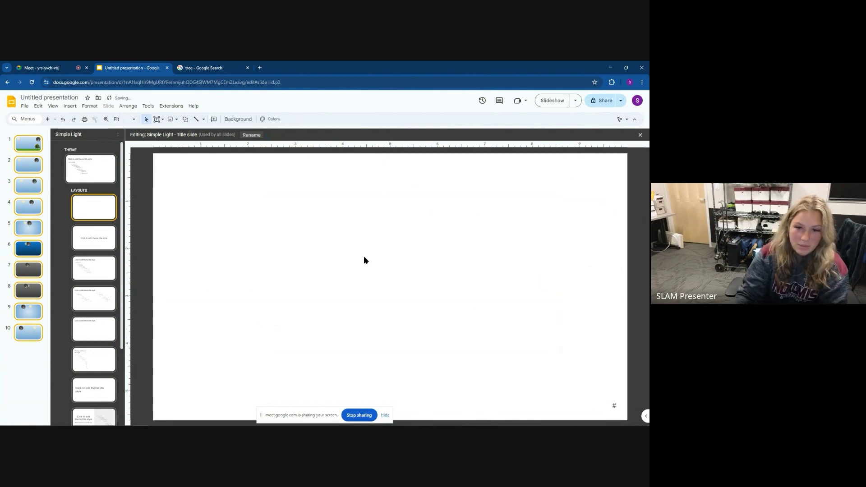
# Step: Paste the copied grass and tree onto the Title slide layout
pyautogui.rightClick(324, 258)
pyautogui.click(356, 287)
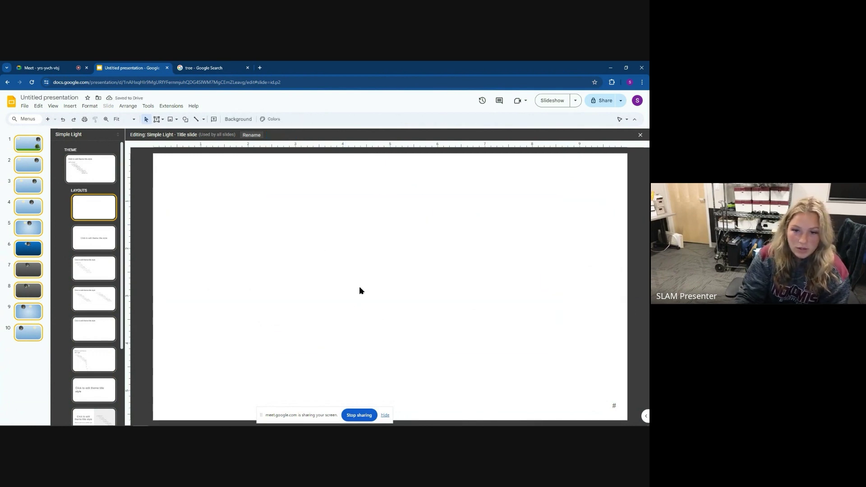
pyautogui.click(404, 246)
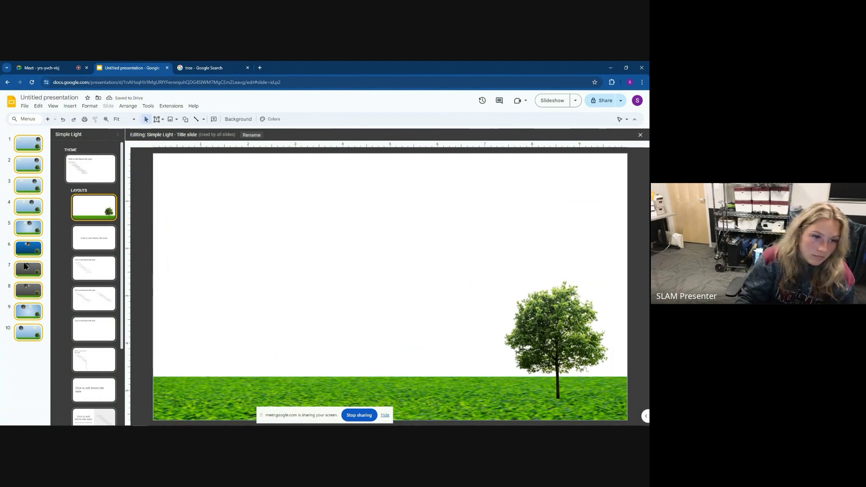
# Step: Return to the slides and step through the whole deck to check the grass and tree on every slide
pyautogui.click(27, 249)
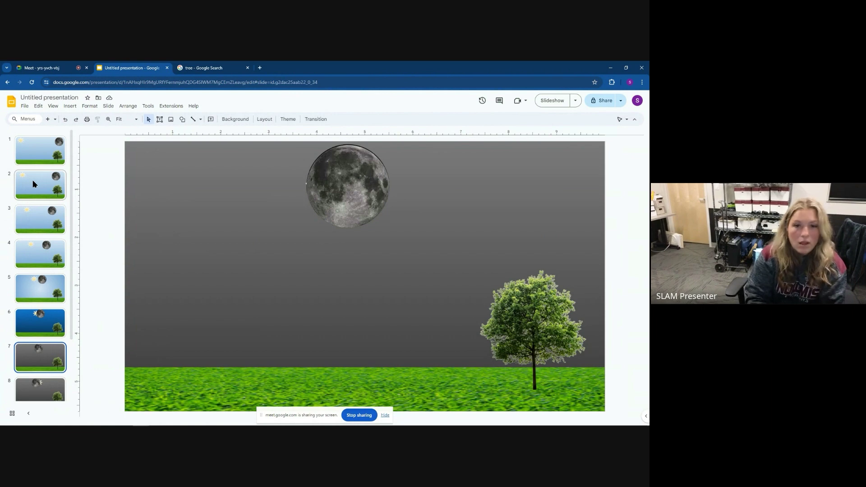
pyautogui.click(29, 163)
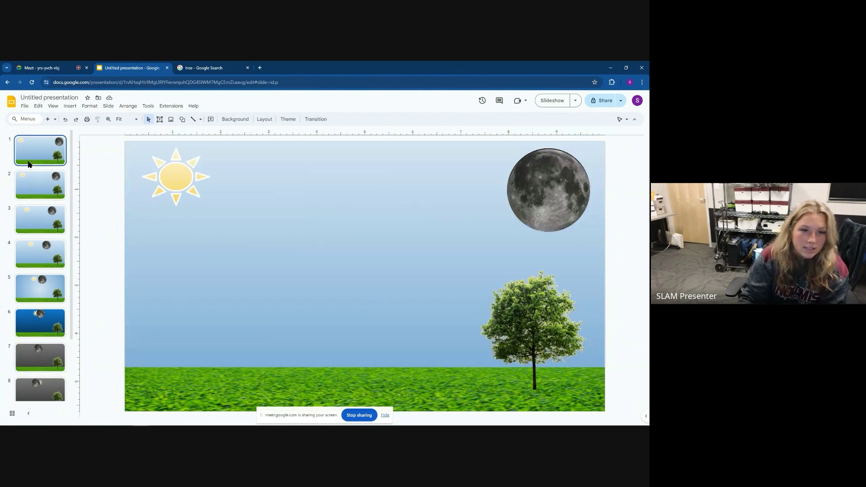
pyautogui.press('Down')
pyautogui.press('Down')
pyautogui.press('Down')
pyautogui.press('Down')
pyautogui.press('Down')
pyautogui.press('Down')
pyautogui.press('Down')
pyautogui.press('Down')
pyautogui.press('Down')
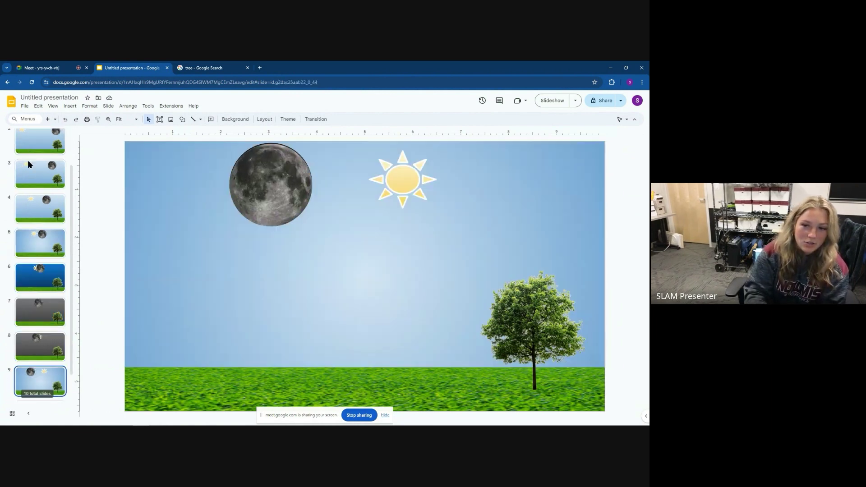
pyautogui.press('Up')
pyautogui.press('Up')
pyautogui.press('Up')
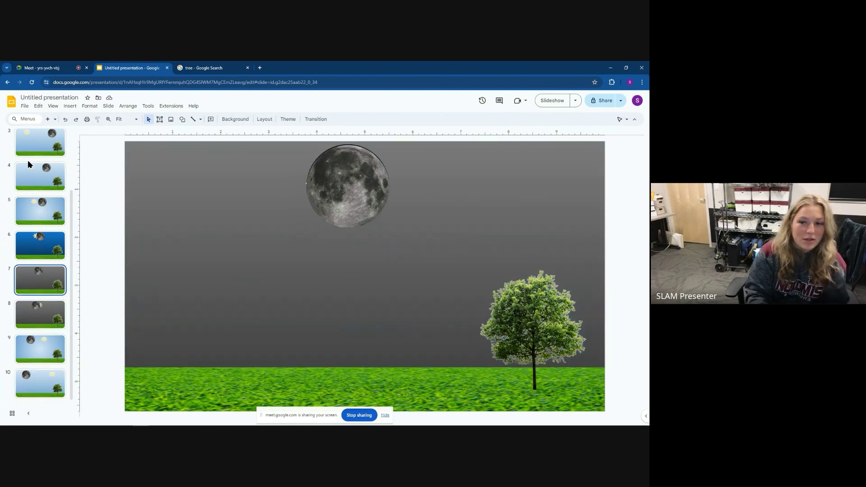
# Step: Check the remaining slides through slide 10, compare slides 1 and 2, and return to slide 1
pyautogui.press('Down')
pyautogui.press('Down')
pyautogui.press('Down')
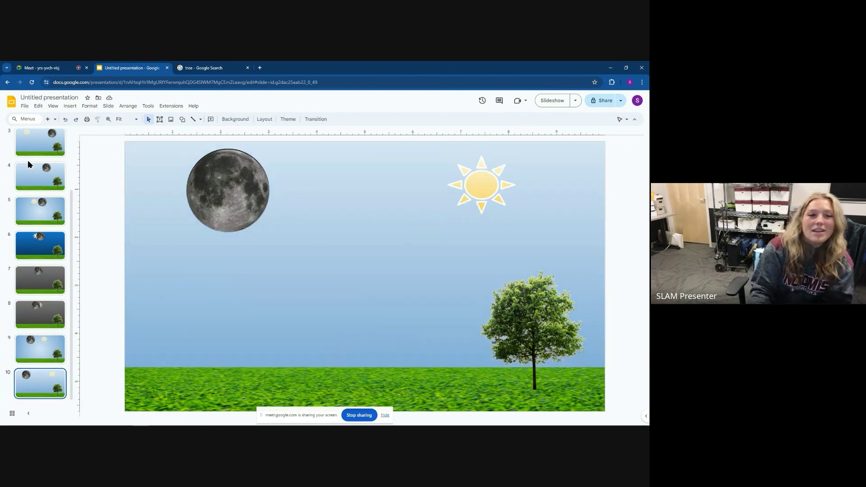
pyautogui.moveTo(72, 204); pyautogui.dragTo(71, 146)
pyautogui.click(53, 152)
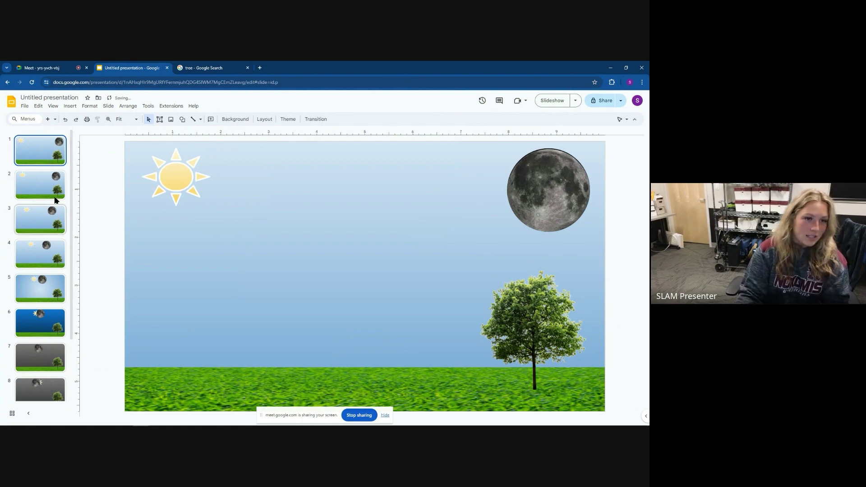
pyautogui.click(34, 185)
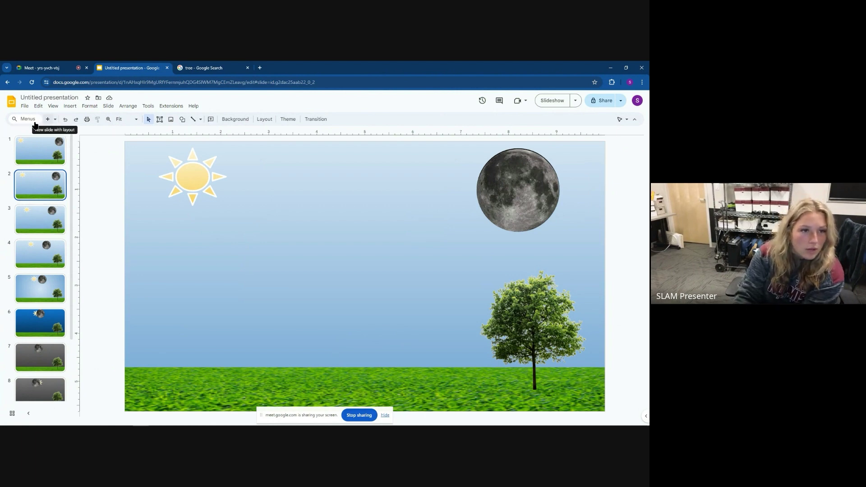
pyautogui.click(34, 153)
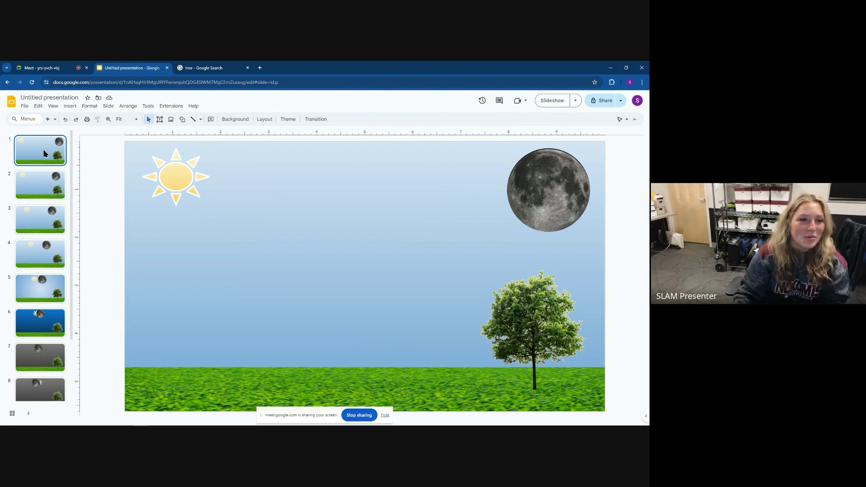
# Step: Publish the presentation to the web, auto-advancing every 3 seconds, starting as soon as the player loads and restarting after the last slide
pyautogui.click(25, 106)
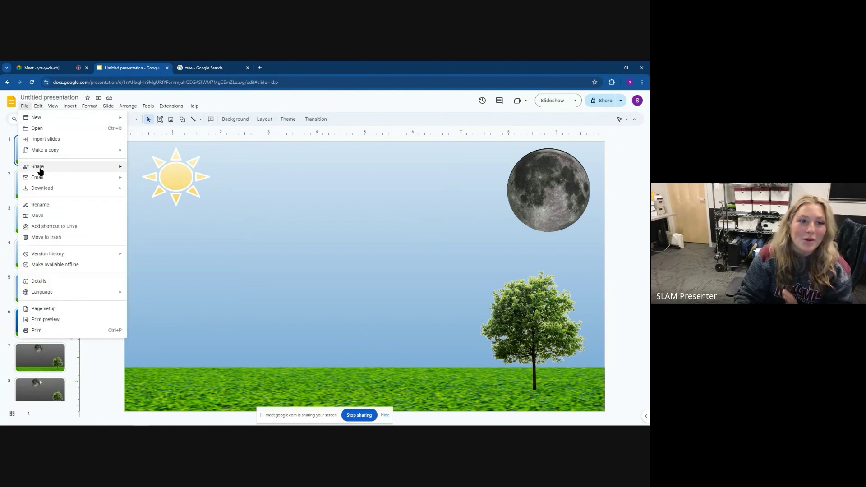
pyautogui.moveTo(40, 170)
pyautogui.click(151, 183)
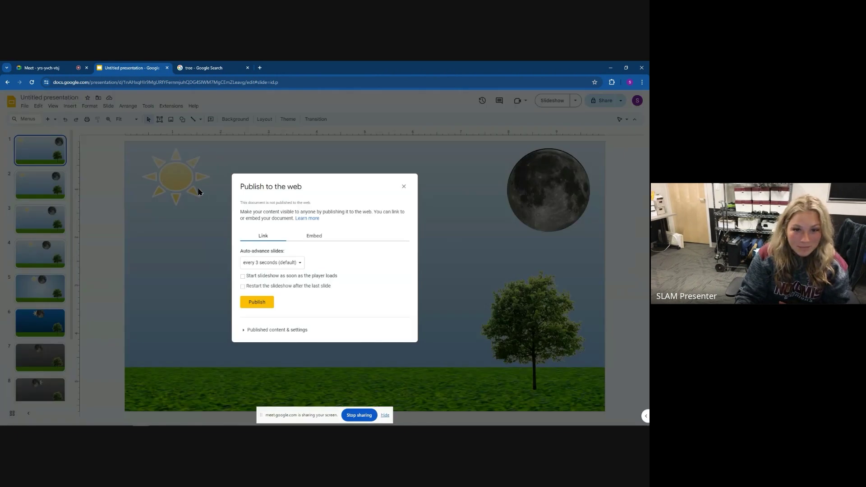
pyautogui.click(256, 268)
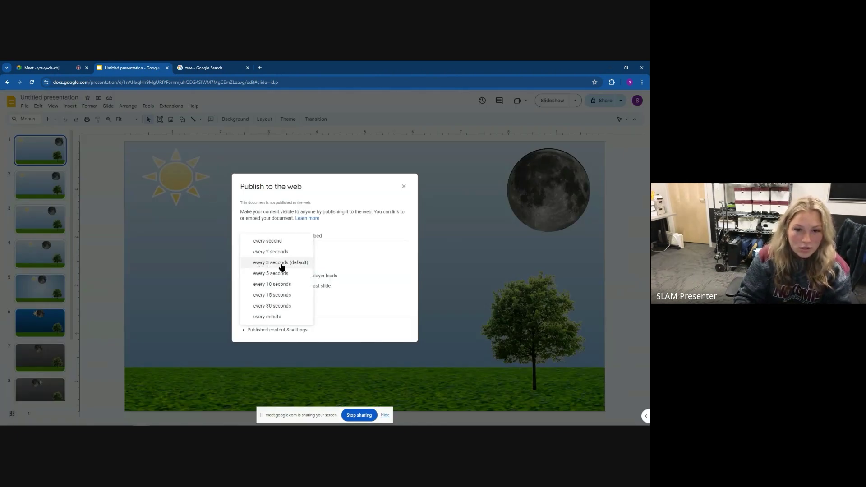
pyautogui.click(235, 269)
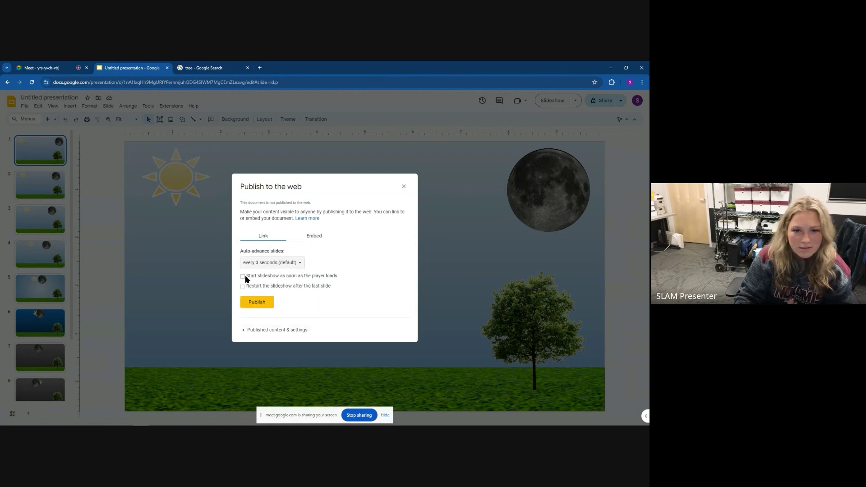
pyautogui.click(243, 276)
pyautogui.click(242, 286)
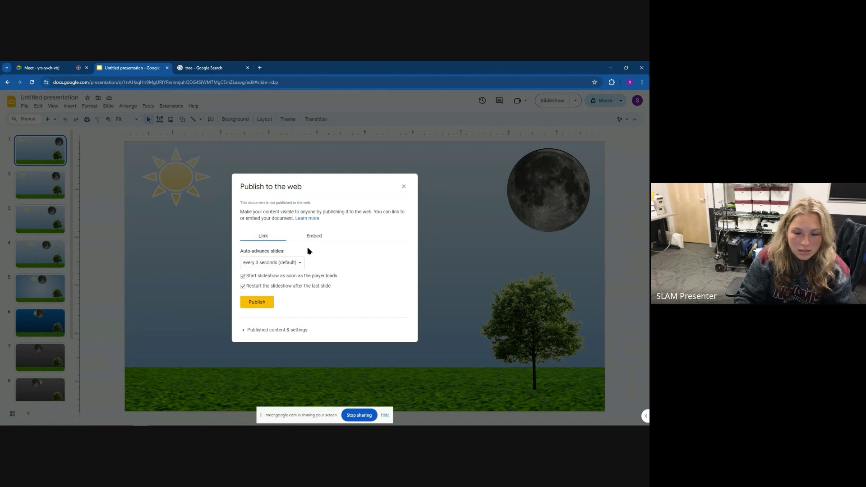
pyautogui.click(256, 306)
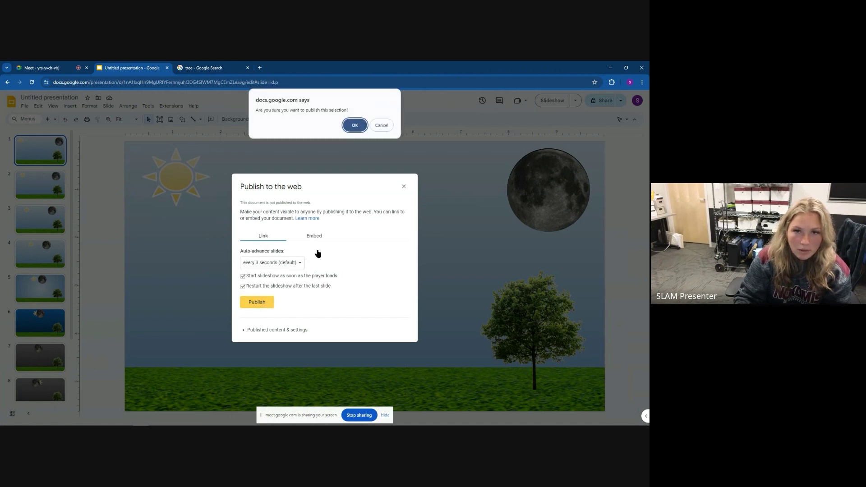
pyautogui.click(355, 126)
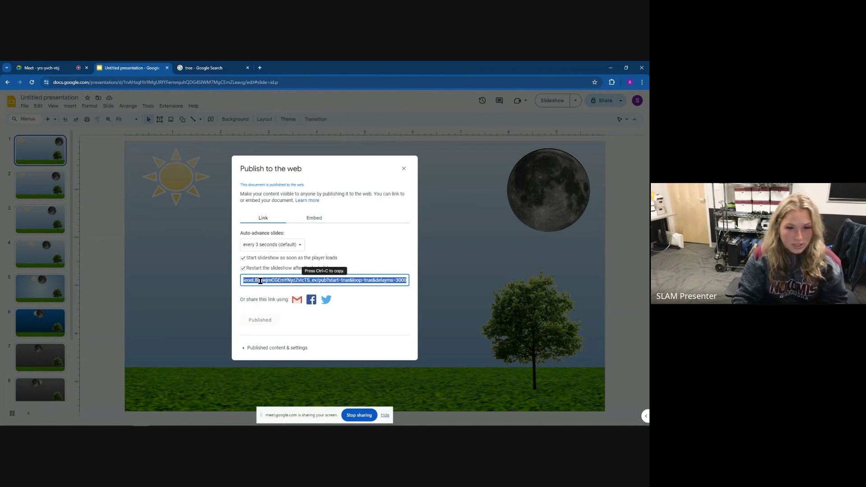
# Step: Play the published slideshow in a new browser tab using its link with delayms set to 100, and stop the screen sharing
pyautogui.click(264, 68)
pyautogui.write('https://docs.google.com/presentation/d/e/2PACX-1vTOGFGm5RITZiNUQrO-TFXaN-kOrV4j6ibrZdKM7iLE3egErDsSeoeL8il3wjmCGEmYNyzZvlcTS_ev/pub?start=true&loop=true&delayms=3000')
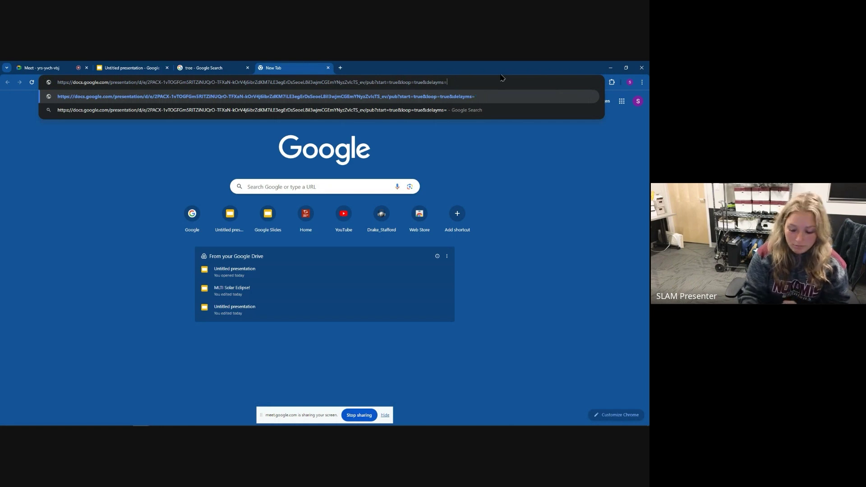
pyautogui.press('Return')
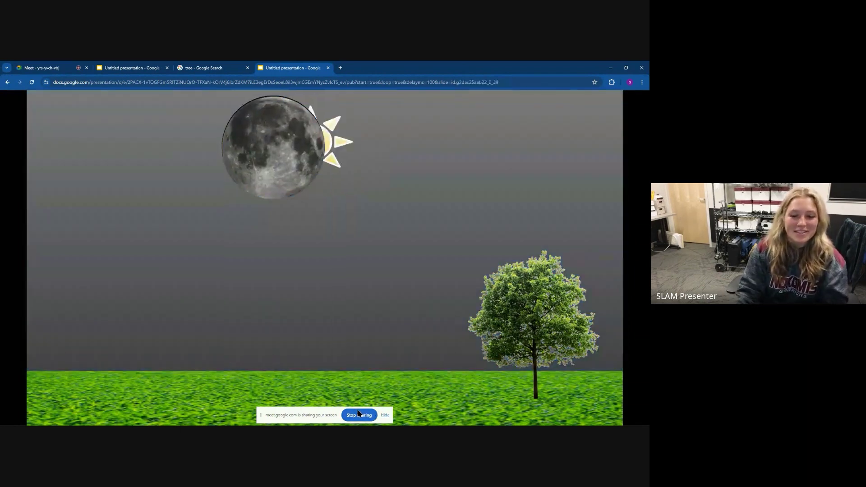
pyautogui.click(359, 415)
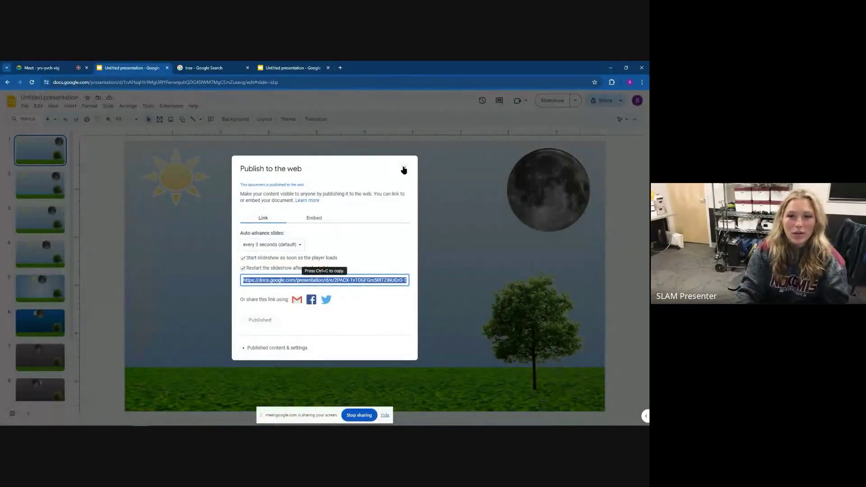
# Step: Close and reopen the presentation's Publish to the web settings and select the published link for copying
pyautogui.click(404, 169)
pyautogui.click(25, 108)
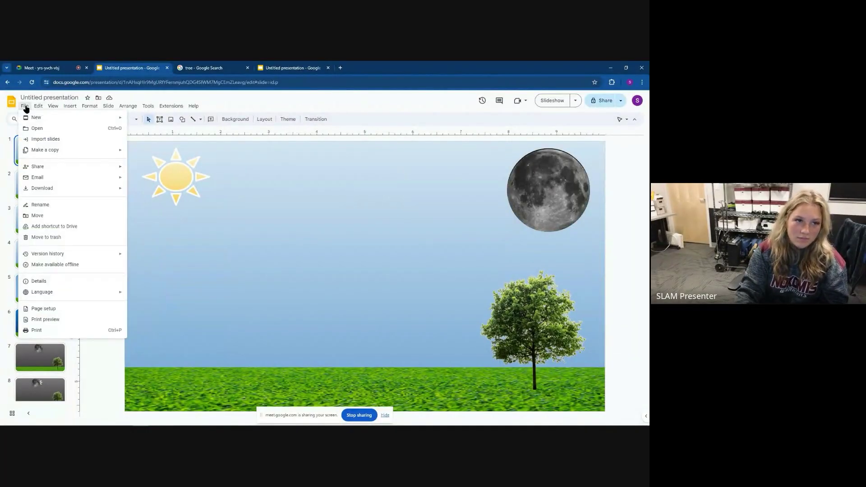
pyautogui.moveTo(44, 167)
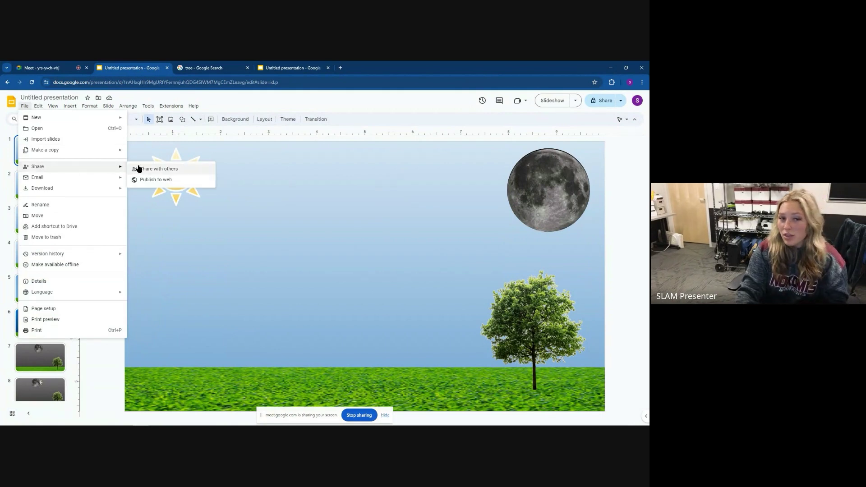
pyautogui.click(156, 180)
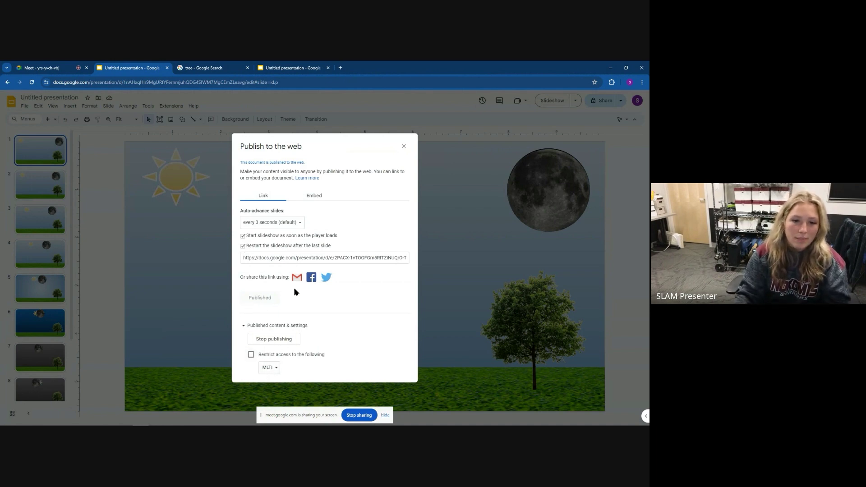
pyautogui.click(295, 257)
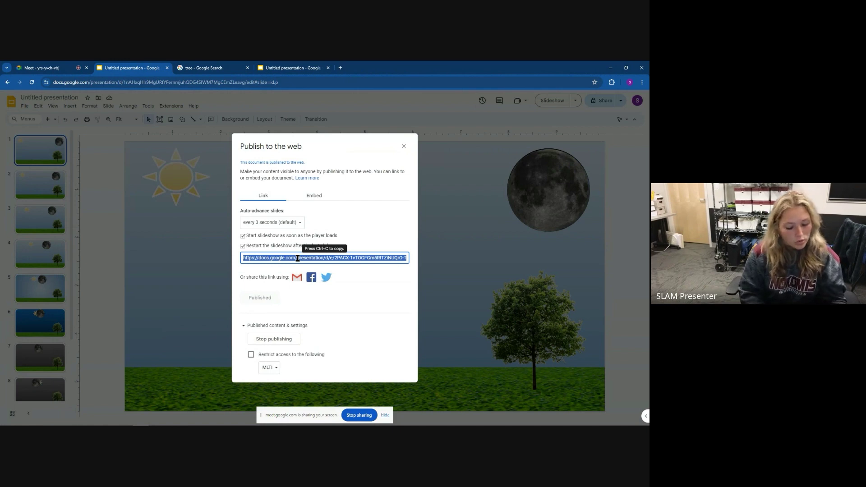
# Step: Load the copied link in another new tab with its delayms value changed to 100, play the animation, and end the screen sharing
pyautogui.click(341, 67)
pyautogui.write('https://docs.google.com/presentation/d/e/2PACX-1vTOGFGm5RITZiNUQrO-TFXaN-kOrV4j6ibrZdKM7iLE3egErDsSeoeL8il3wjmCGEmYNyzZvlcTS_ev/pub?start=true&loop=true&delayms=3000')
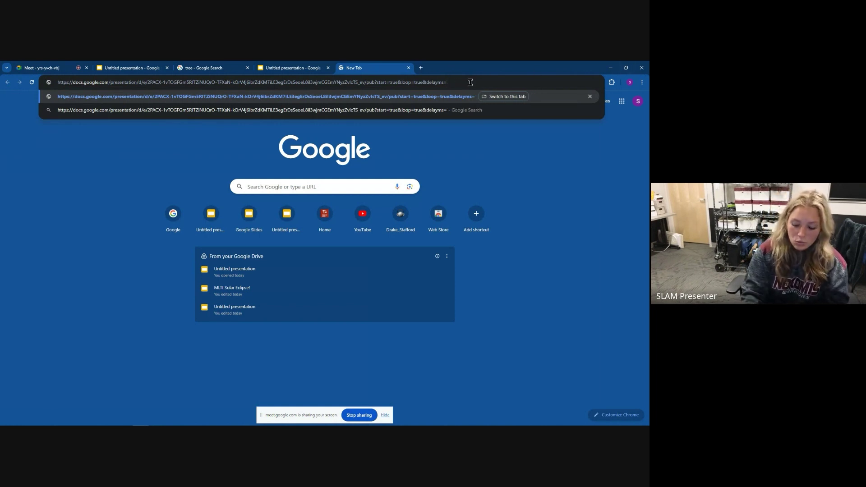
pyautogui.write('100')
pyautogui.press('Return')
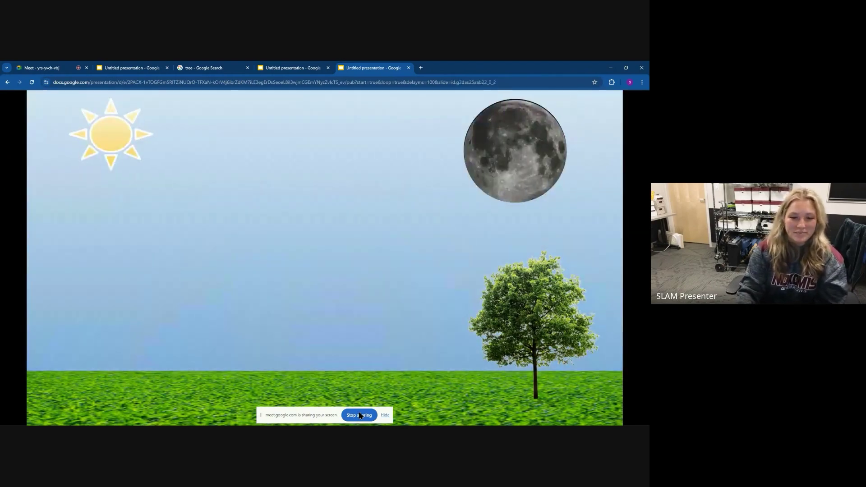
pyautogui.click(360, 415)
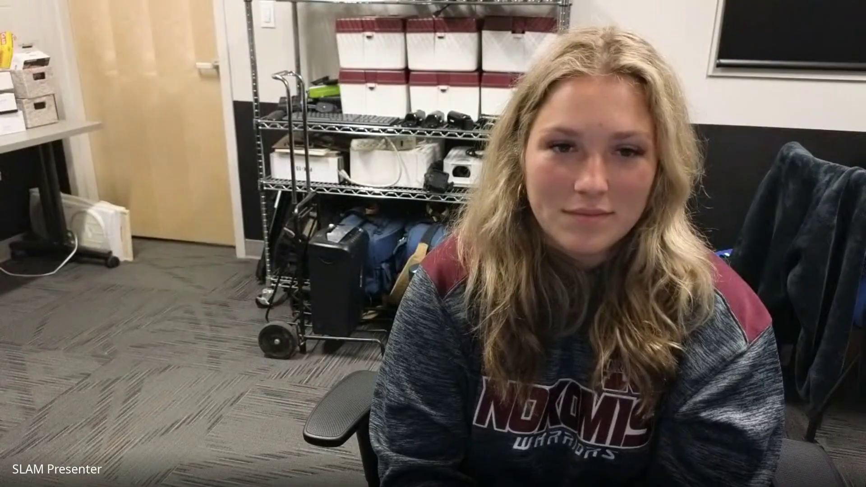